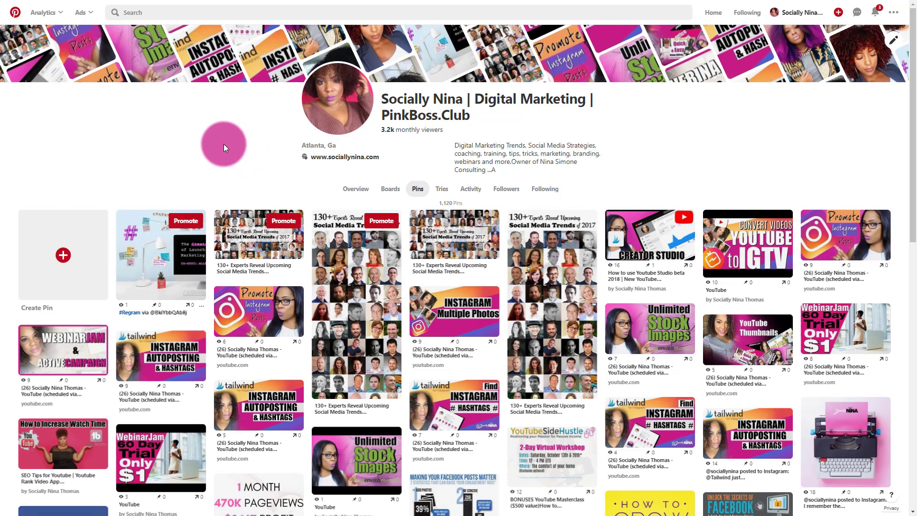
- View the profile's Pinterest boards and look over the board list
{"action": "left_click", "coordinate": [391, 189]}
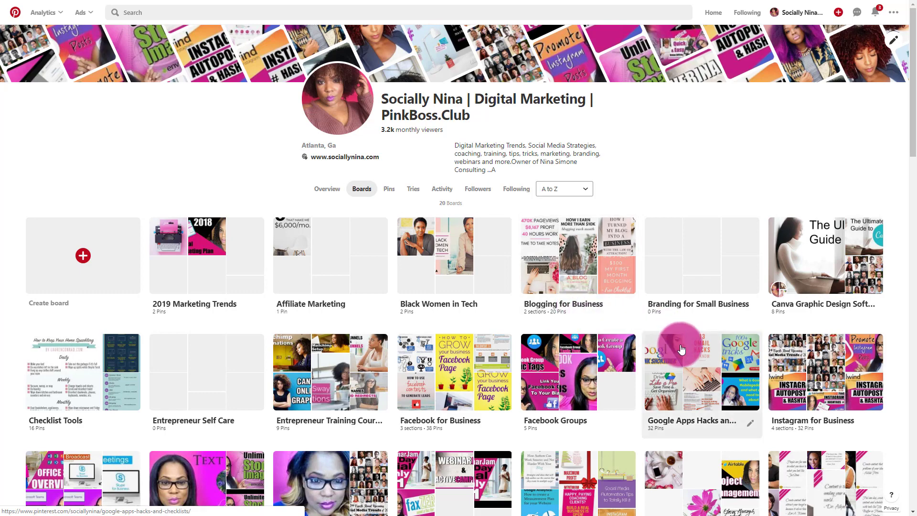
{"action": "scroll", "coordinate": [683, 347], "scroll_direction": "down", "scroll_amount": 1}
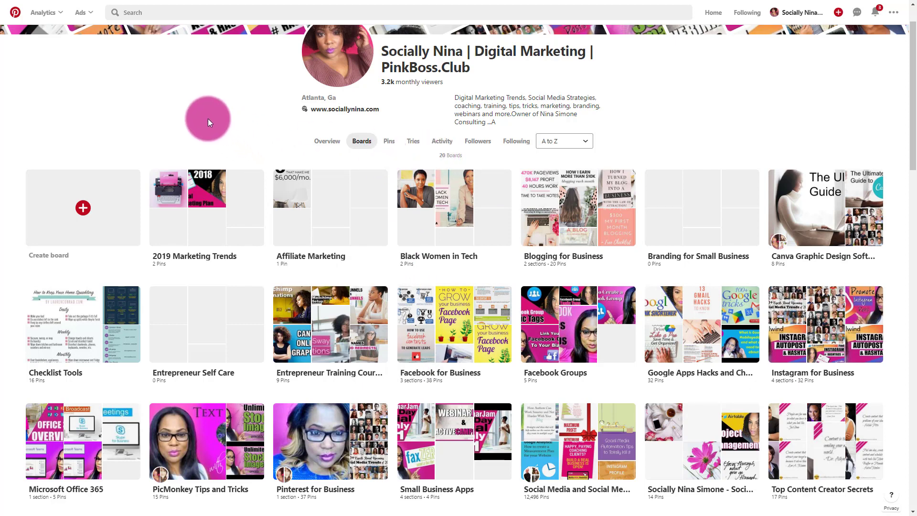
{"action": "scroll", "coordinate": [208, 122], "scroll_direction": "up", "scroll_amount": 1}
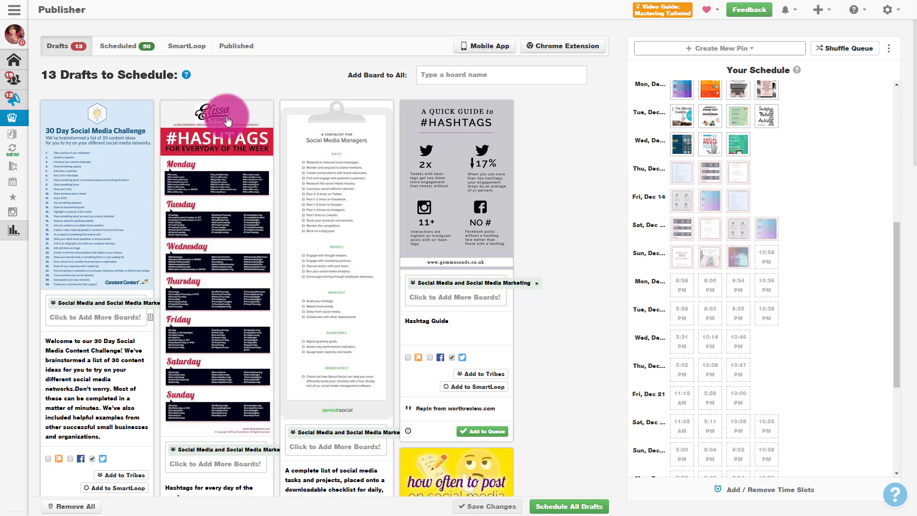
- Look over Tailwind's publisher sections and open the weekly pinning schedule for adding or removing time slots
{"action": "left_click", "coordinate": [21, 9]}
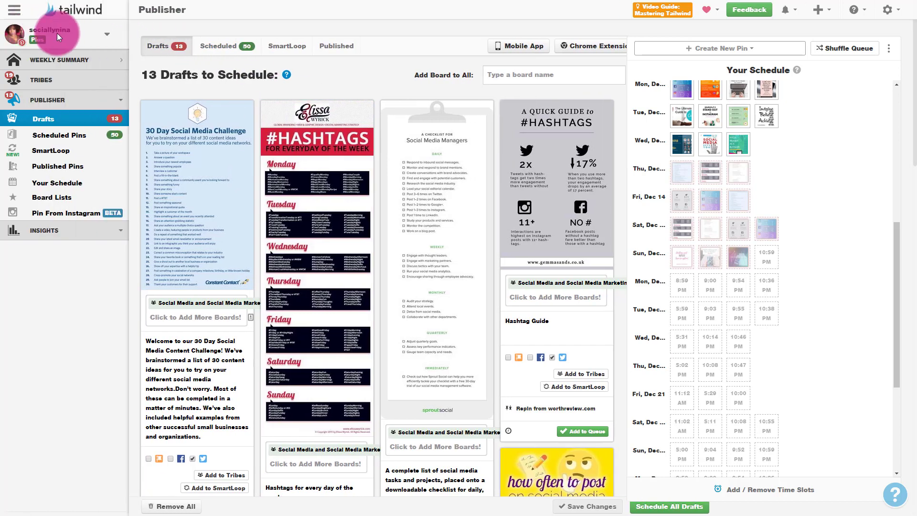
{"action": "left_click", "coordinate": [85, 35]}
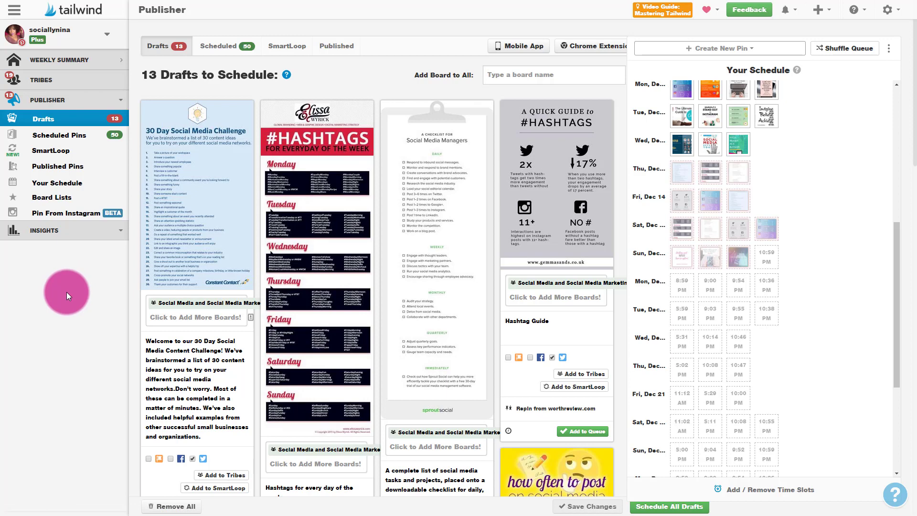
{"action": "mouse_move", "coordinate": [26, 29]}
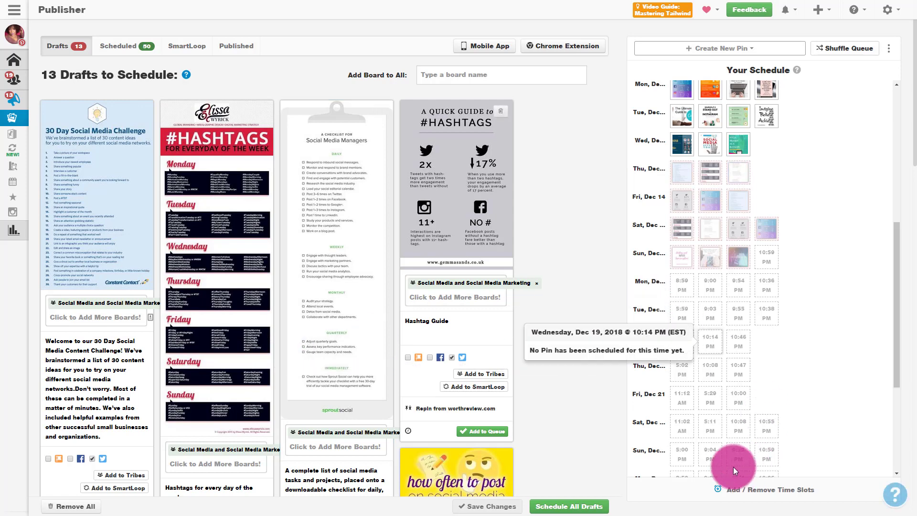
{"action": "left_click", "coordinate": [735, 493]}
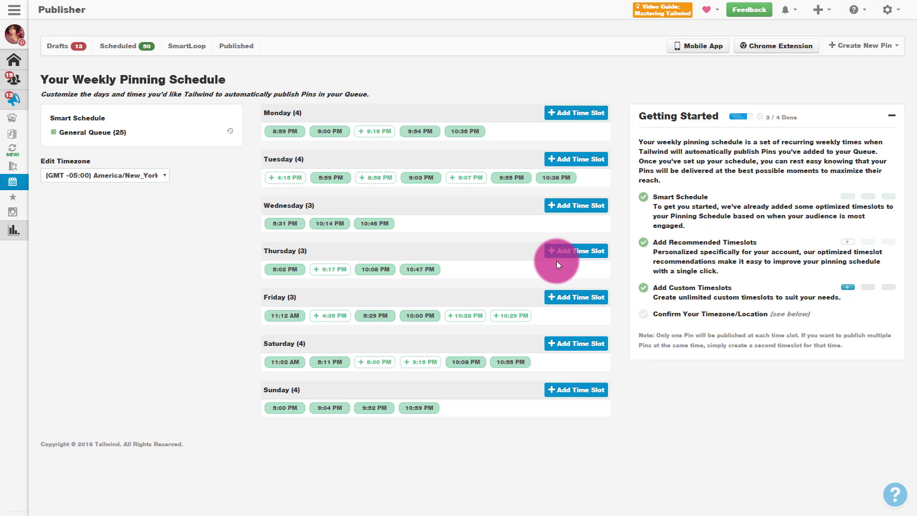
- Add a custom 5:51 PM time slot to Wednesday in the weekly pinning schedule
{"action": "left_click", "coordinate": [565, 211]}
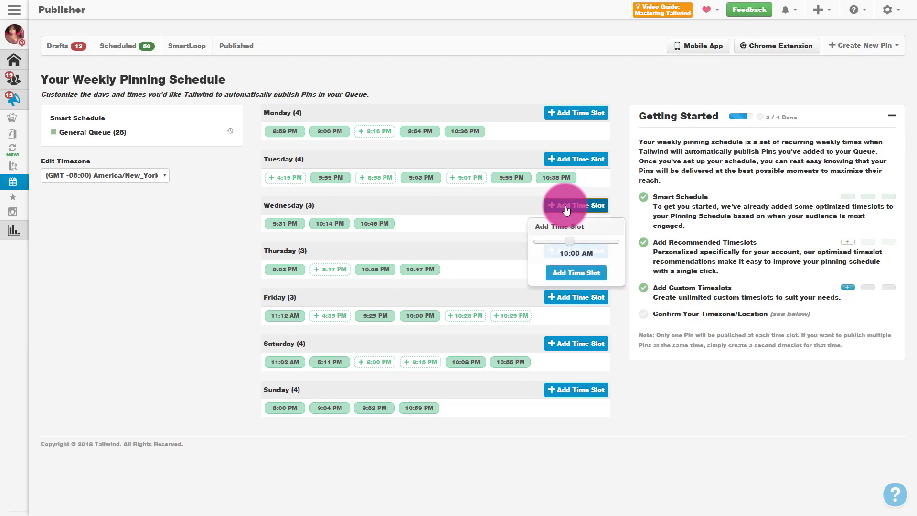
{"action": "left_click_drag", "start_coordinate": [572, 244], "coordinate": [586, 244]}
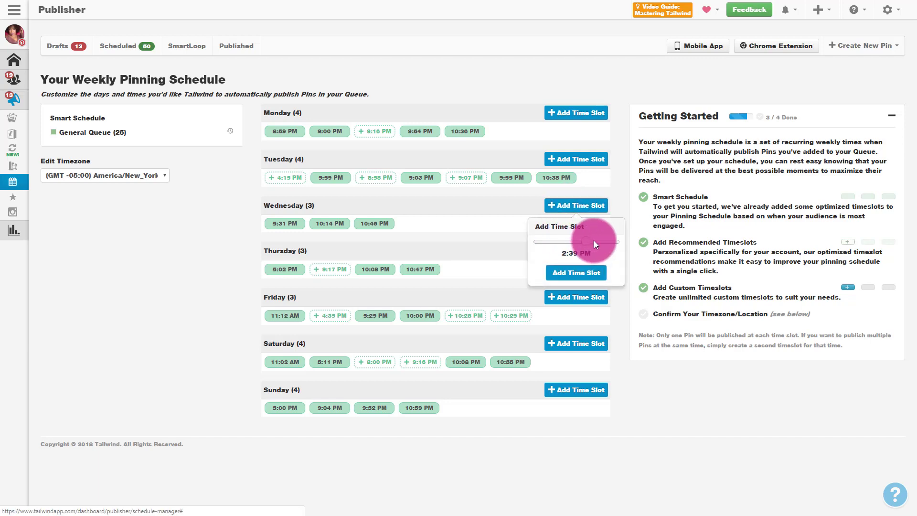
{"action": "left_click", "coordinate": [588, 278]}
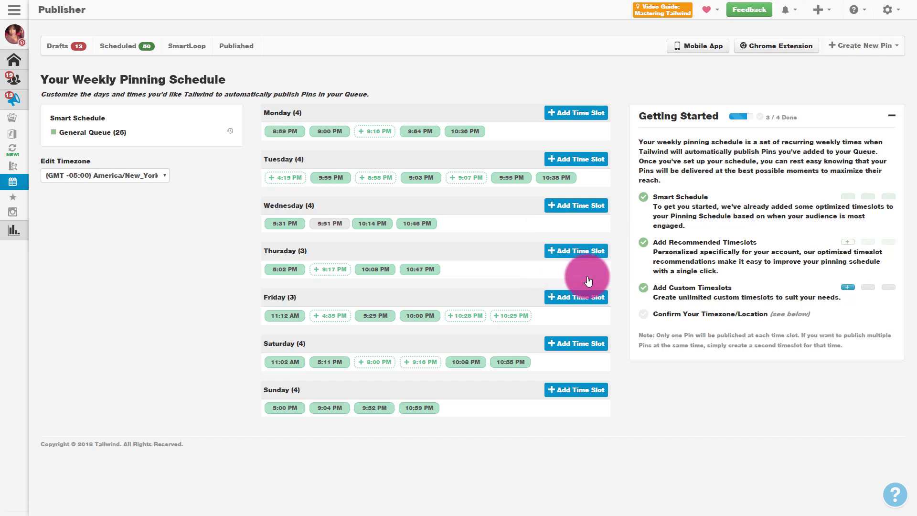
- Delete Wednesday's 5:51 PM time slot from the pinning schedule
{"action": "left_click", "coordinate": [323, 224]}
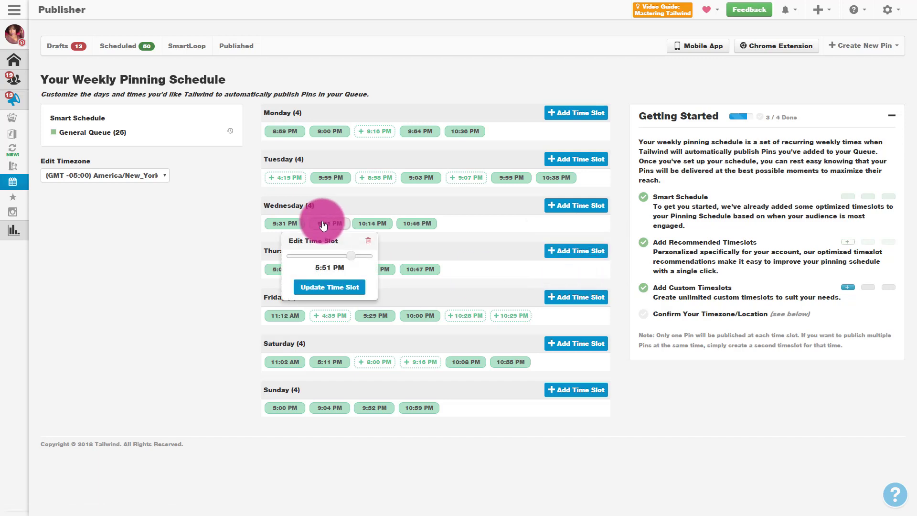
{"action": "left_click", "coordinate": [368, 241]}
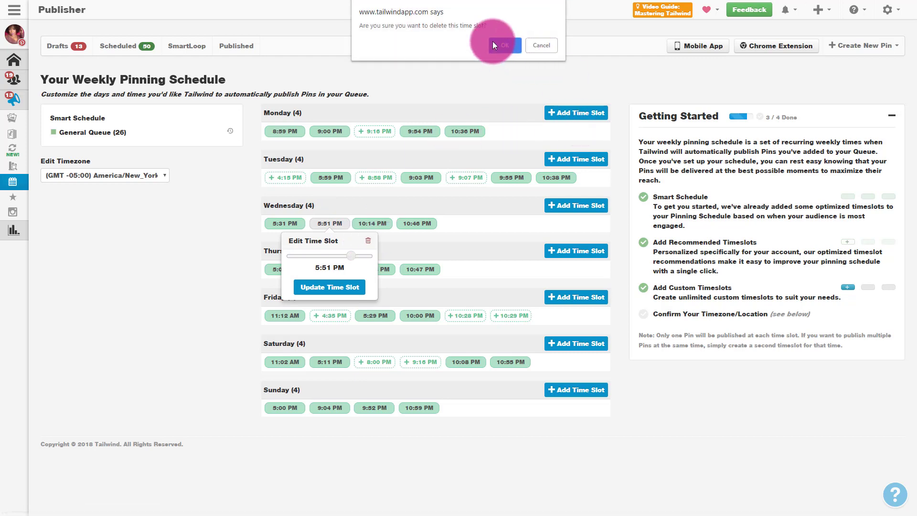
{"action": "left_click", "coordinate": [492, 42]}
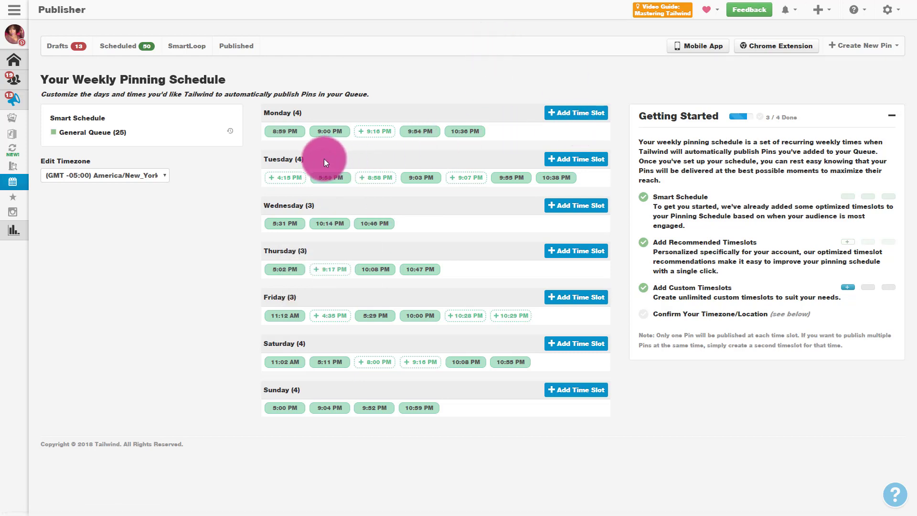
- Return from the pinning schedule to the publisher's drafts
{"action": "mouse_move", "coordinate": [10, 184]}
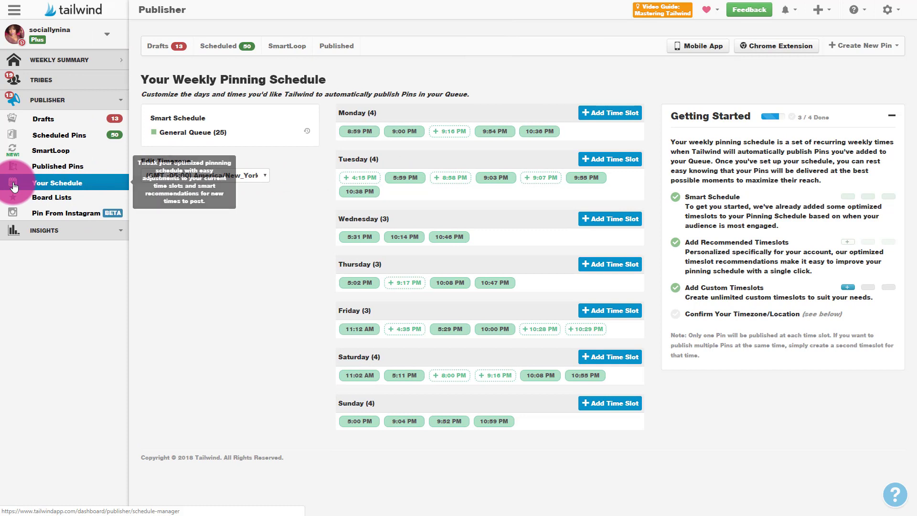
{"action": "left_click", "coordinate": [32, 122]}
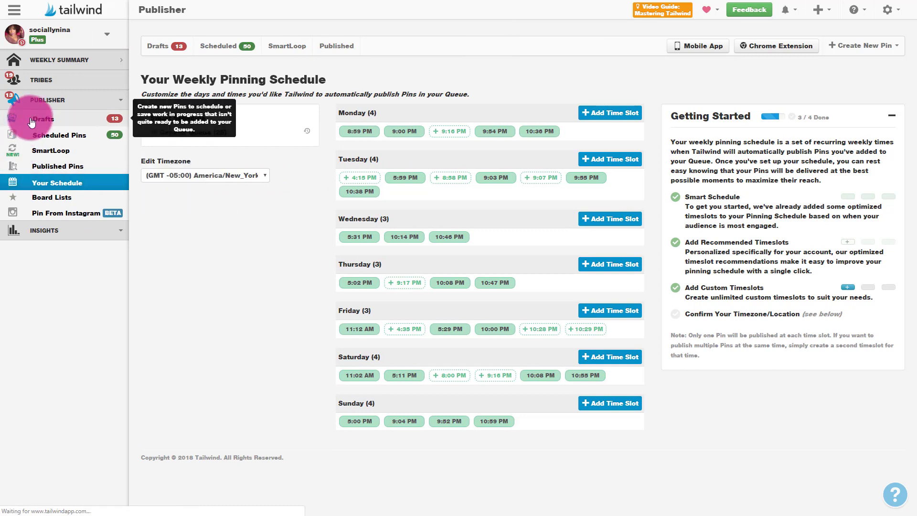
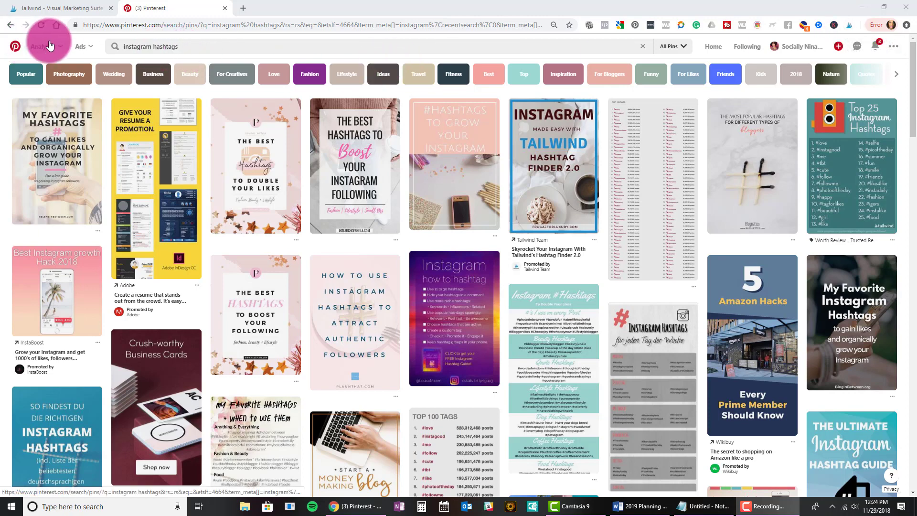
- Search Pinterest for "instagram hashtags for bloggers" and load the results into Tailwind's pin selection for scheduling
{"action": "left_click", "coordinate": [177, 46]}
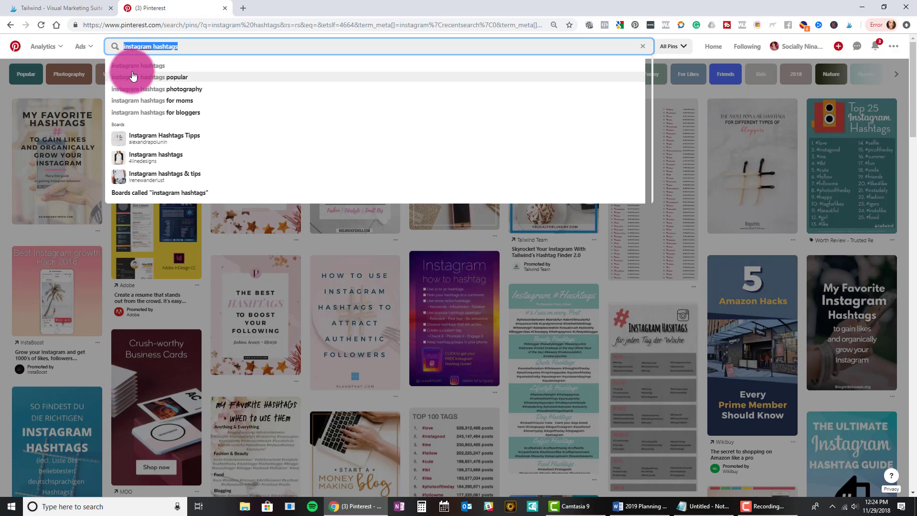
{"action": "left_click", "coordinate": [132, 112]}
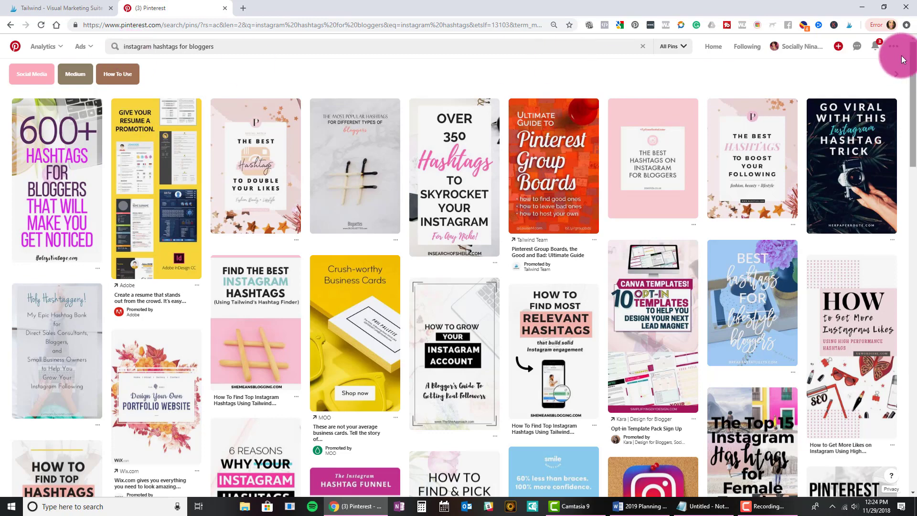
{"action": "left_click", "coordinate": [850, 28]}
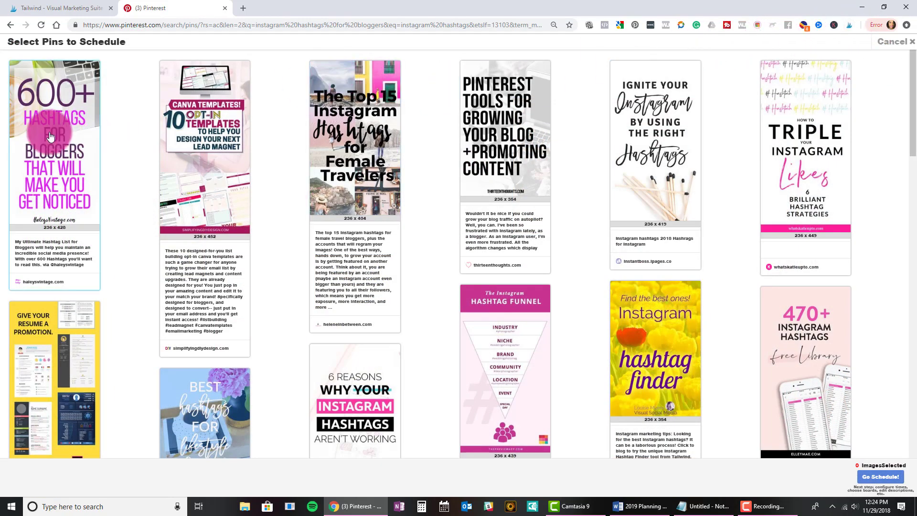
- Browse the full set of pins offered for scheduling, from the first row to the end and back
{"action": "scroll", "coordinate": [651, 250], "scroll_direction": "down", "scroll_amount": 6}
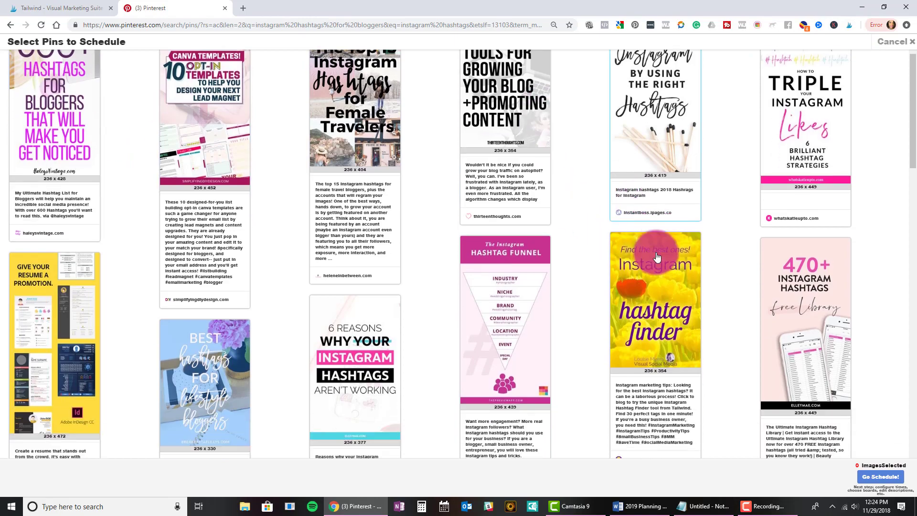
{"action": "scroll", "coordinate": [657, 257], "scroll_direction": "down", "scroll_amount": 10}
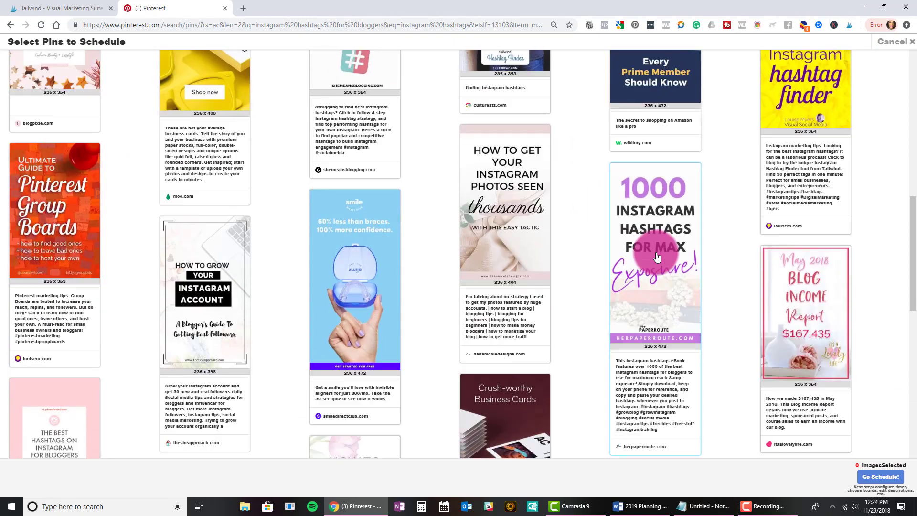
{"action": "scroll", "coordinate": [657, 257], "scroll_direction": "down", "scroll_amount": 6}
{"action": "scroll", "coordinate": [656, 253], "scroll_direction": "down", "scroll_amount": 2}
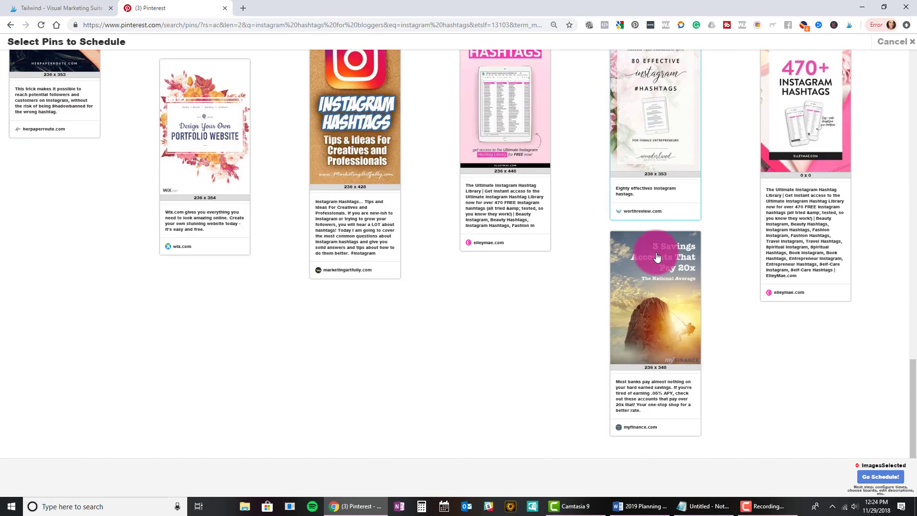
{"action": "scroll", "coordinate": [654, 257], "scroll_direction": "up", "scroll_amount": 10}
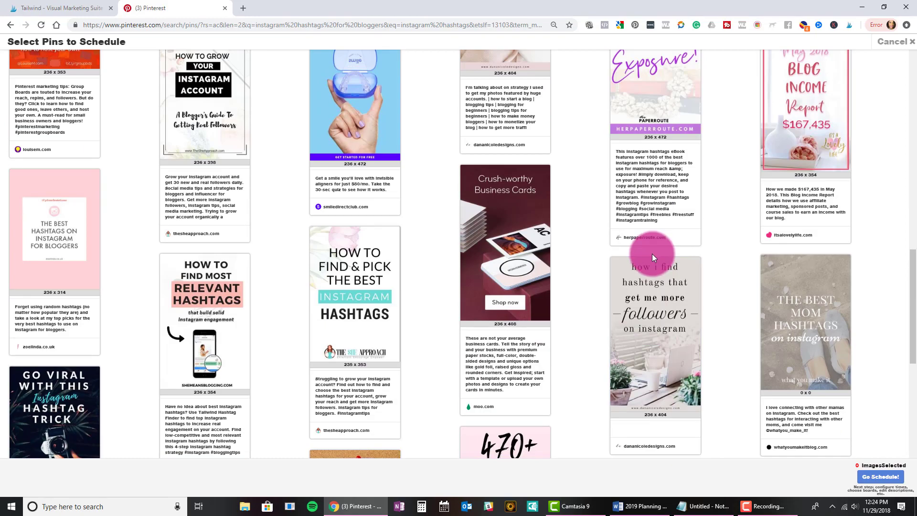
{"action": "scroll", "coordinate": [652, 253], "scroll_direction": "up", "scroll_amount": 6}
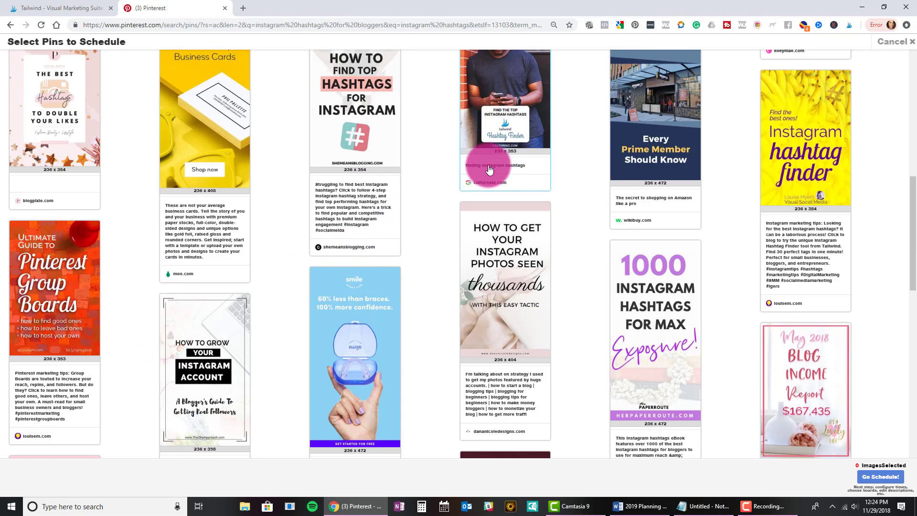
{"action": "scroll", "coordinate": [475, 188], "scroll_direction": "up", "scroll_amount": 3}
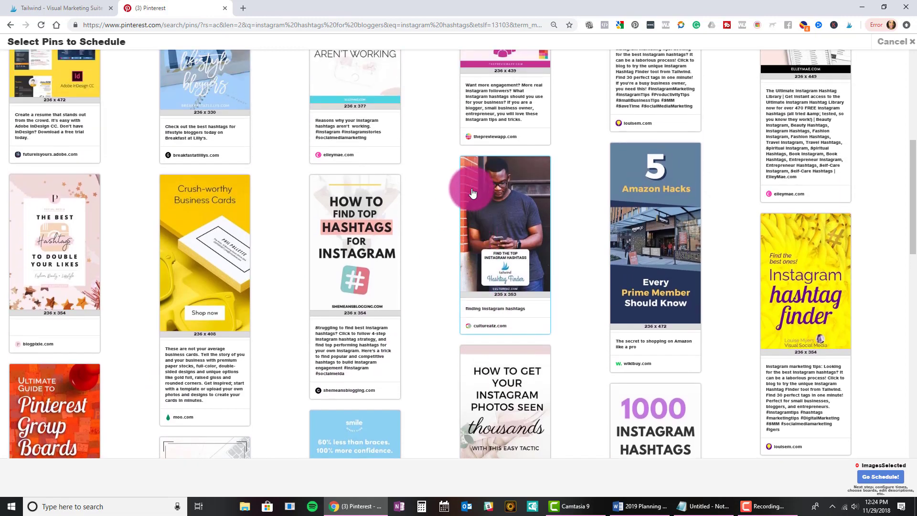
{"action": "scroll", "coordinate": [472, 193], "scroll_direction": "up", "scroll_amount": 8}
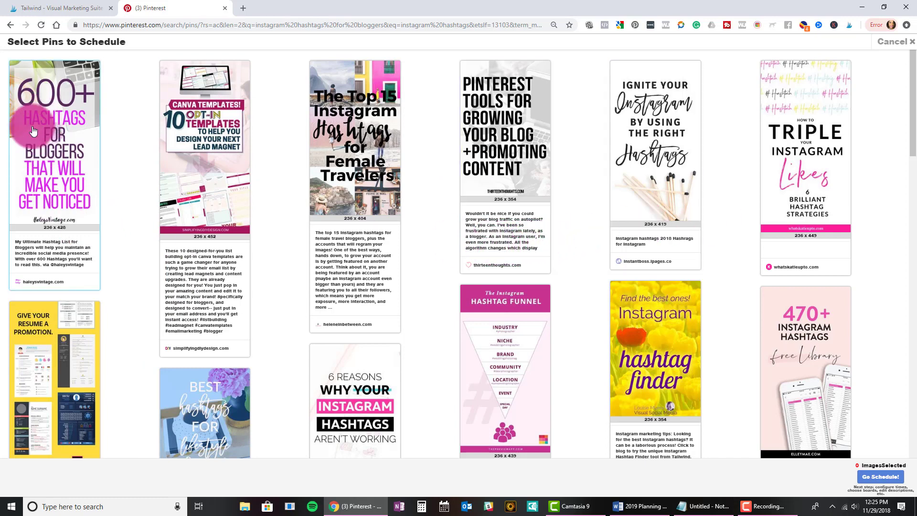
- Select the 600+ Hashtags for Bloggers, 10 Opt-In Templates, Top 15 Instagram Hashtags, Hashtag Funnel, red-flower Hashtag Finder and 470+ Instagram Hashtags pins for scheduling
{"action": "left_click", "coordinate": [38, 232]}
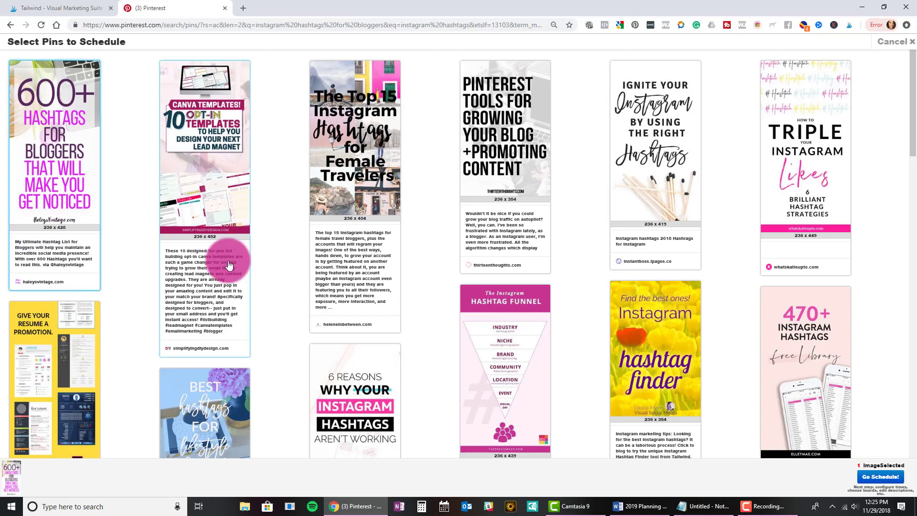
{"action": "left_click", "coordinate": [191, 280]}
{"action": "left_click", "coordinate": [321, 271]}
{"action": "scroll", "coordinate": [423, 211], "scroll_direction": "down", "scroll_amount": 3}
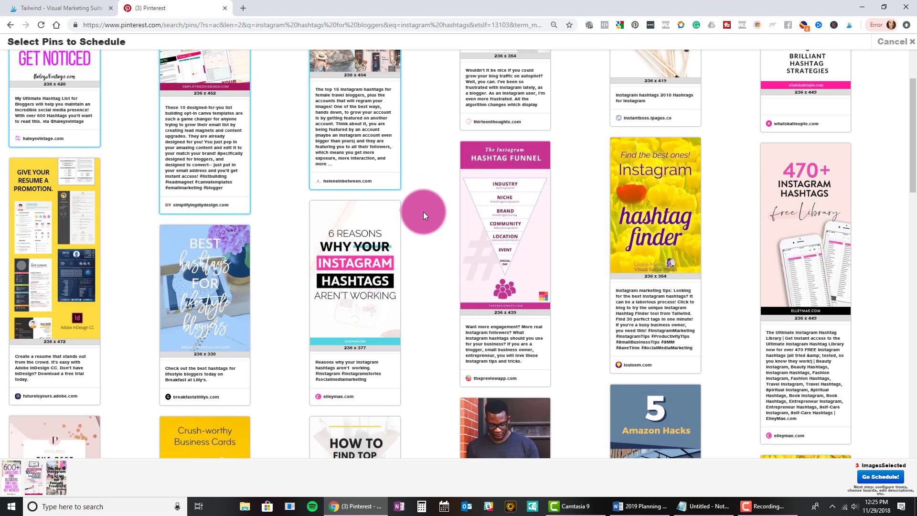
{"action": "left_click", "coordinate": [505, 256]}
{"action": "left_click", "coordinate": [618, 173]}
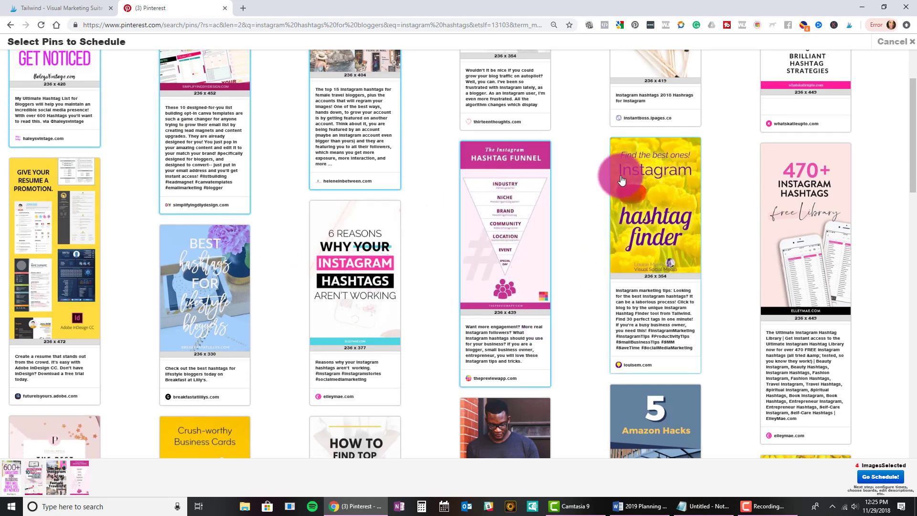
{"action": "left_click", "coordinate": [800, 356]}
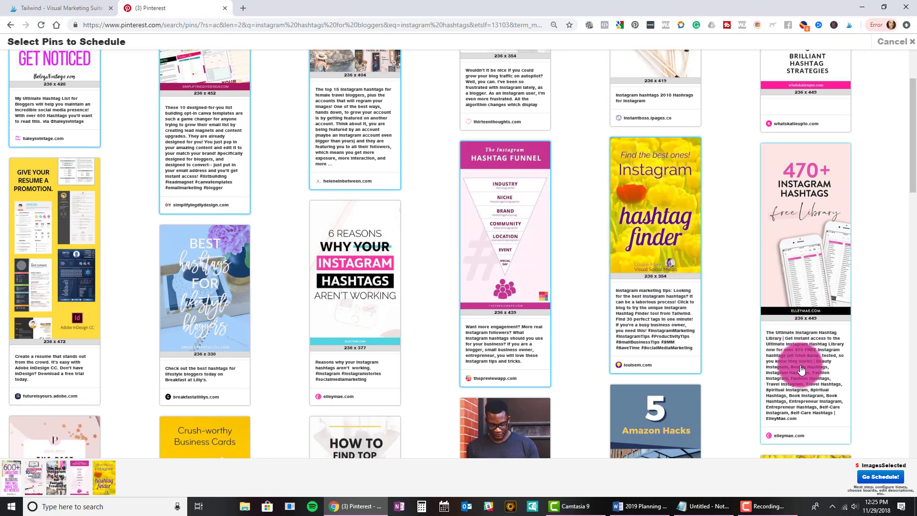
- Add the 6 Reasons Why Your Instagram Hashtags Aren't Working, How to Find Top Hashtags for Instagram and Tailwind Hashtag Finder pins to the selection
{"action": "scroll", "coordinate": [522, 246], "scroll_direction": "down", "scroll_amount": 1}
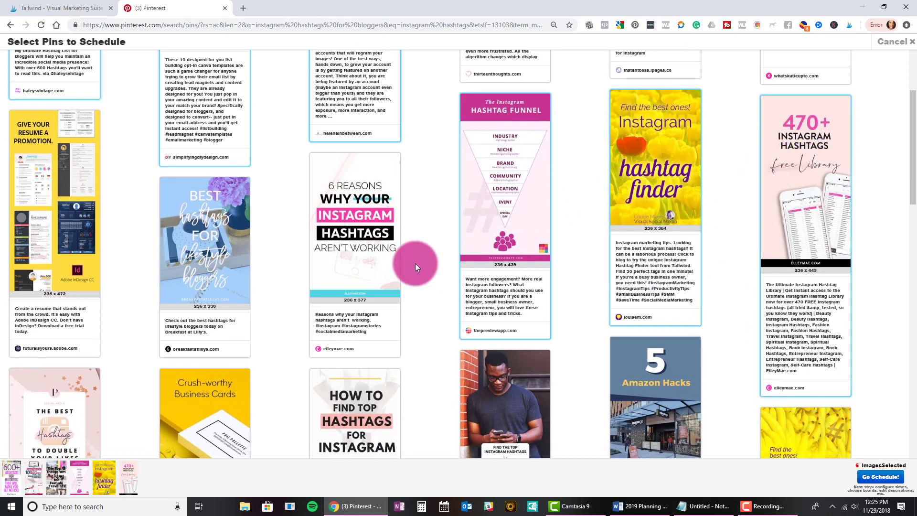
{"action": "scroll", "coordinate": [415, 263], "scroll_direction": "down", "scroll_amount": 1}
{"action": "left_click", "coordinate": [363, 158]}
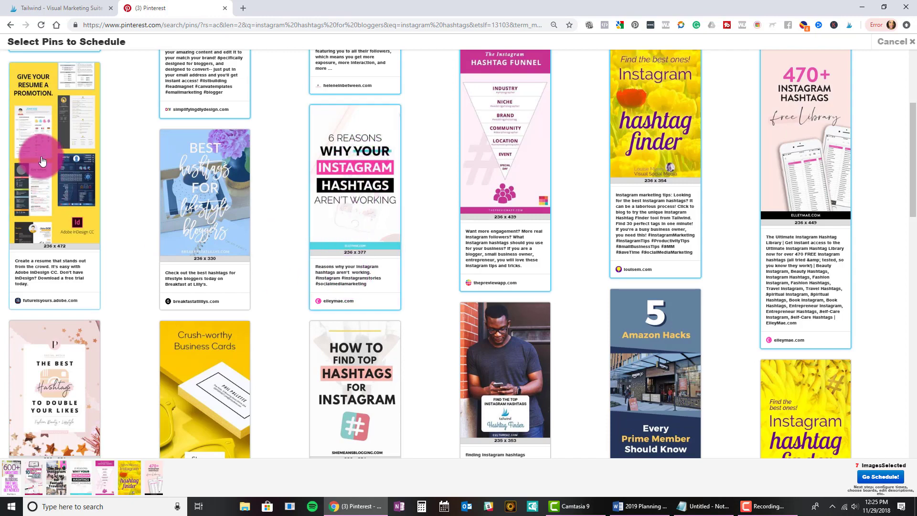
{"action": "scroll", "coordinate": [85, 329], "scroll_direction": "down", "scroll_amount": 4}
{"action": "left_click", "coordinate": [190, 215]}
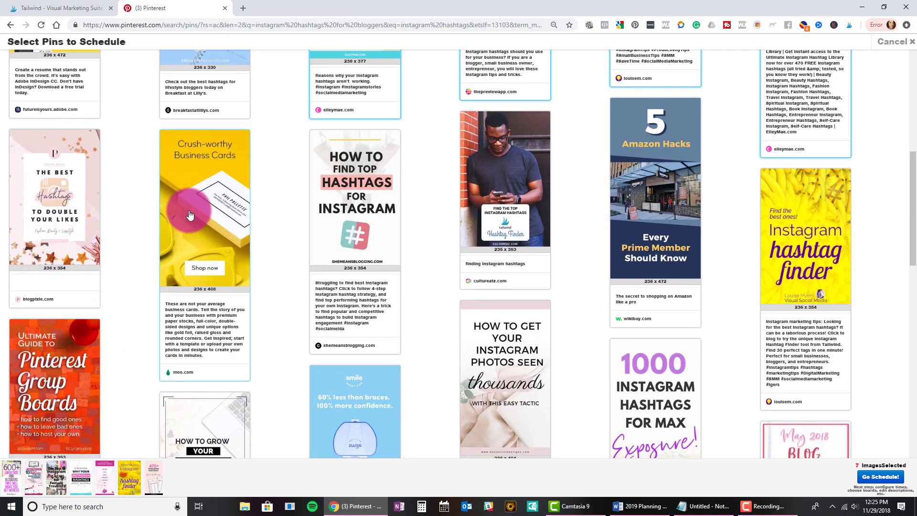
{"action": "left_click", "coordinate": [334, 273]}
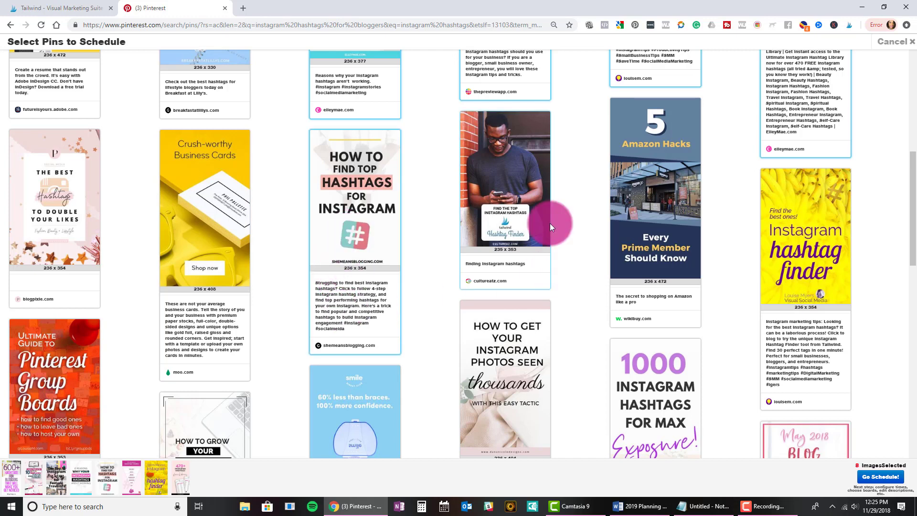
{"action": "left_click", "coordinate": [507, 224]}
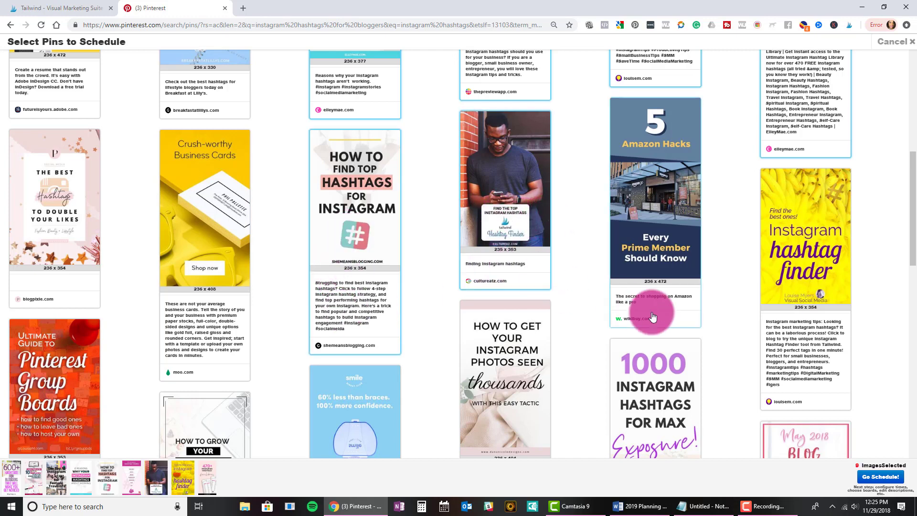
- Add the yellow-banana Instagram Hashtag Finder and 1000 Instagram Hashtags for Max Exposure pins to the selection
{"action": "scroll", "coordinate": [668, 287], "scroll_direction": "down", "scroll_amount": 2}
{"action": "left_click", "coordinate": [784, 216]}
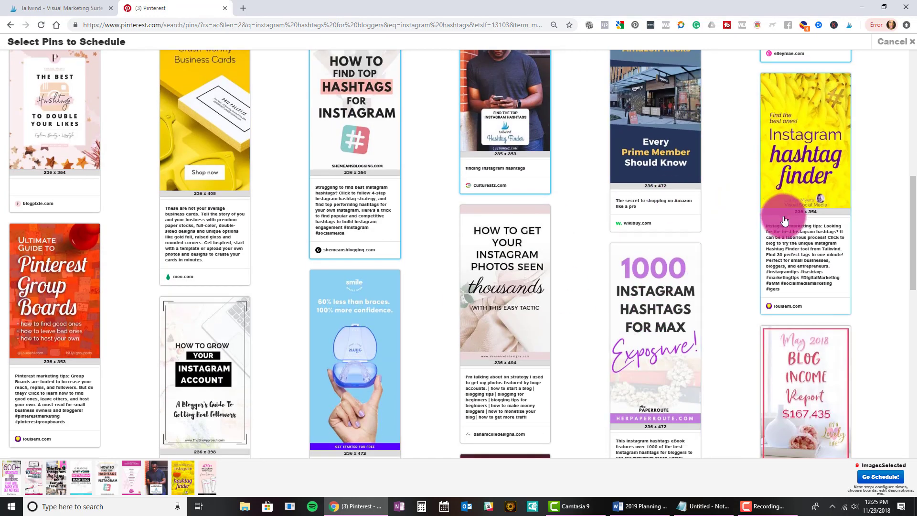
{"action": "scroll", "coordinate": [724, 223], "scroll_direction": "down", "scroll_amount": 4}
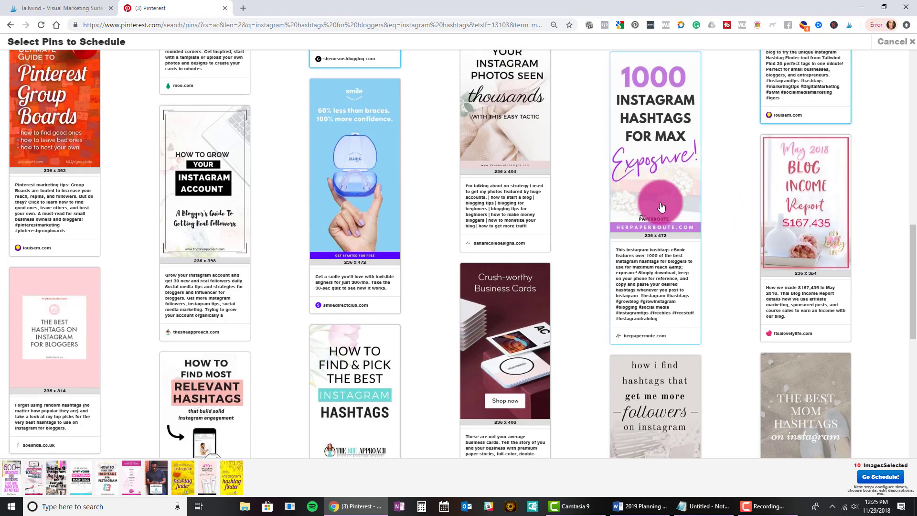
{"action": "left_click", "coordinate": [651, 265]}
{"action": "scroll", "coordinate": [405, 237], "scroll_direction": "down", "scroll_amount": 6}
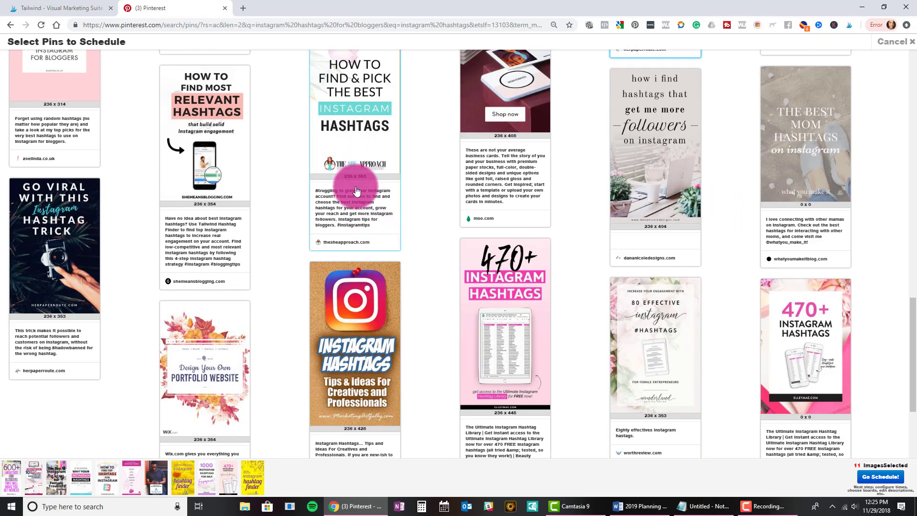
- Add the Find & Pick the Best, Most Relevant Hashtags, Tips & Ideas, Go Viral, 80 Effective and other pins near the end to the selection
{"action": "left_click", "coordinate": [353, 222]}
{"action": "left_click", "coordinate": [180, 249]}
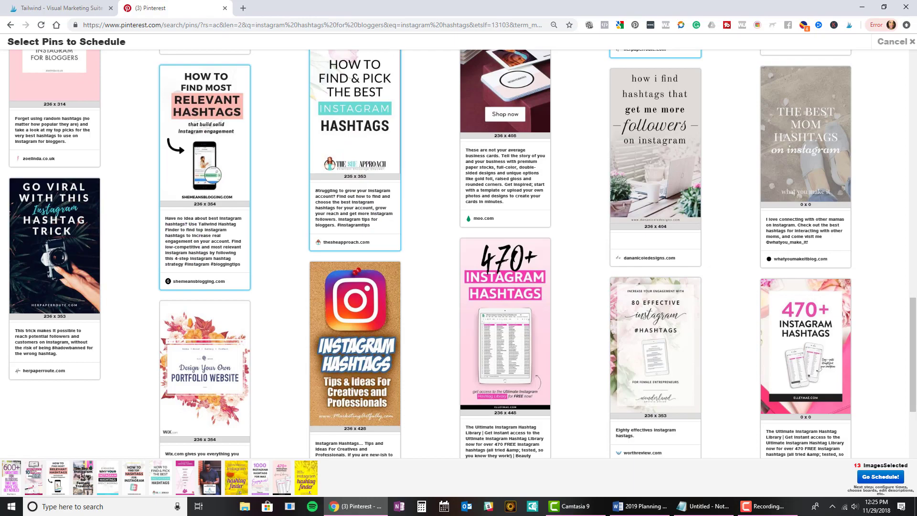
{"action": "left_click", "coordinate": [379, 299]}
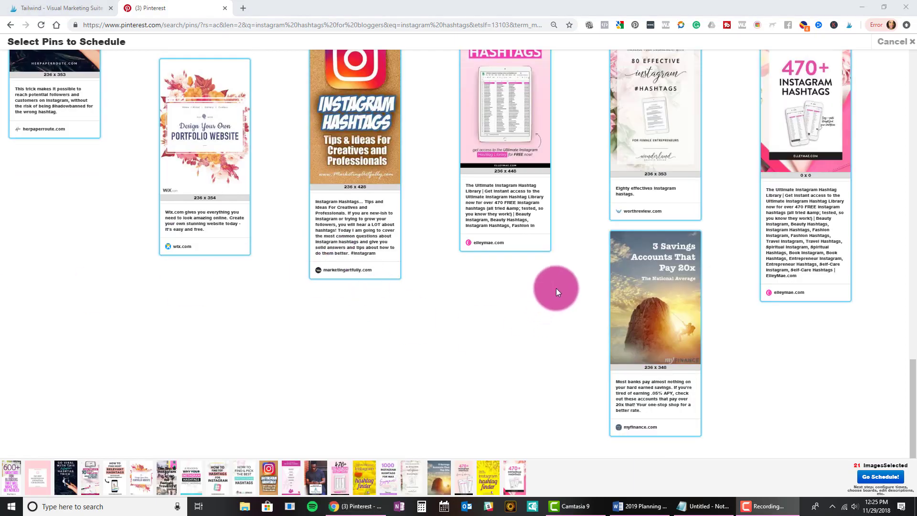
- Send the selected pins on to scheduling and show the scheduling window in full screen
{"action": "scroll", "coordinate": [554, 288], "scroll_direction": "up", "scroll_amount": 15}
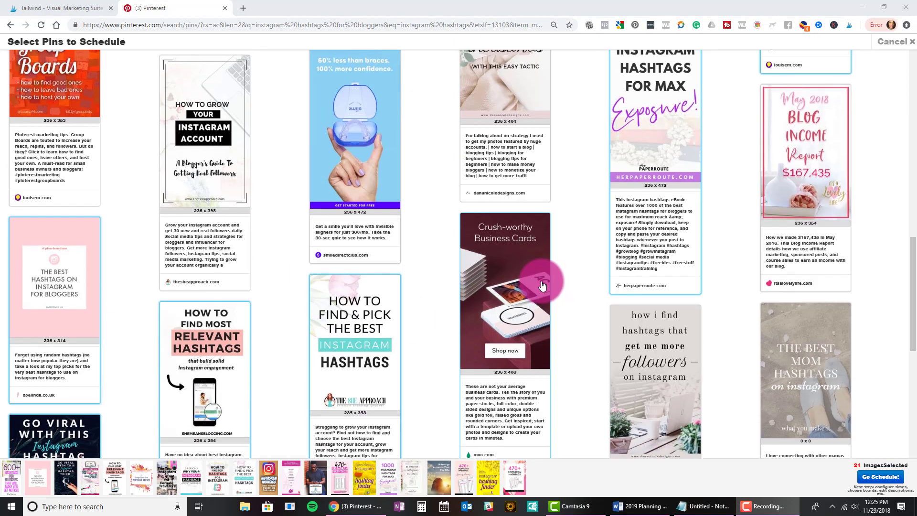
{"action": "scroll", "coordinate": [540, 285], "scroll_direction": "up", "scroll_amount": 8}
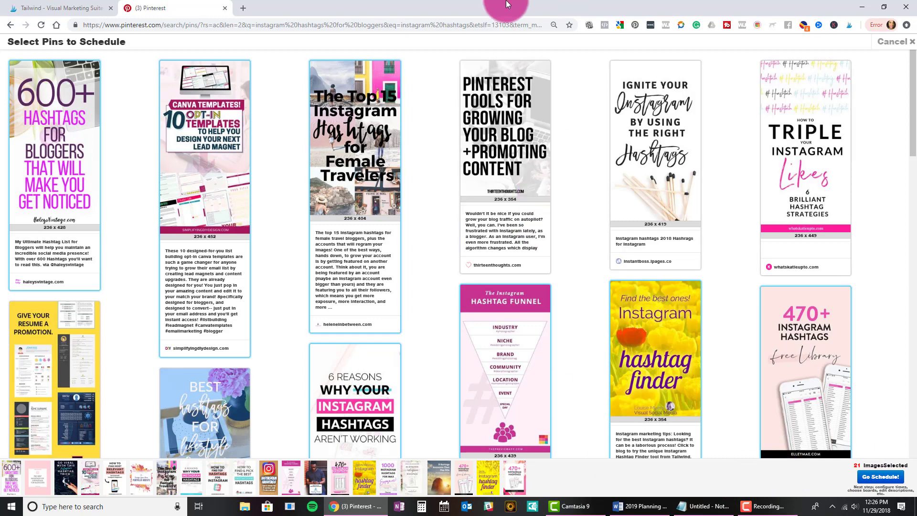
{"action": "key", "text": "F11"}
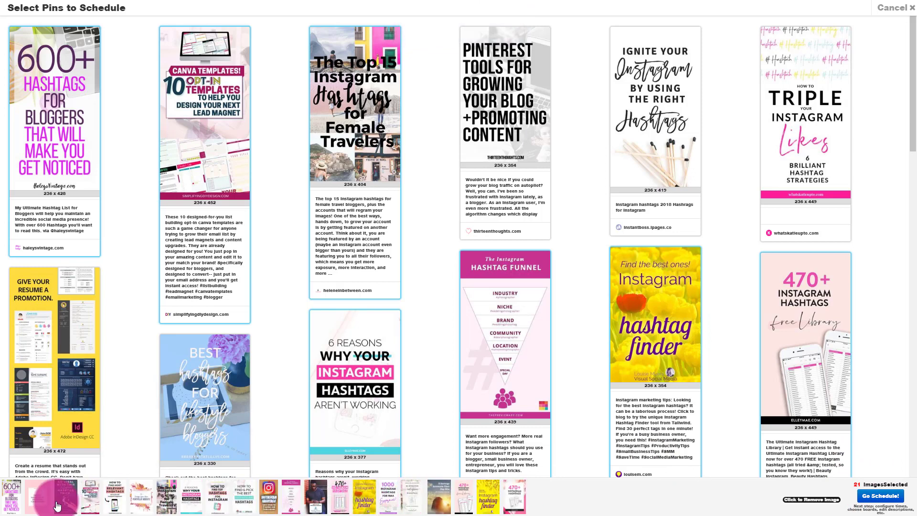
{"action": "scroll", "coordinate": [707, 329], "scroll_direction": "down", "scroll_amount": 10}
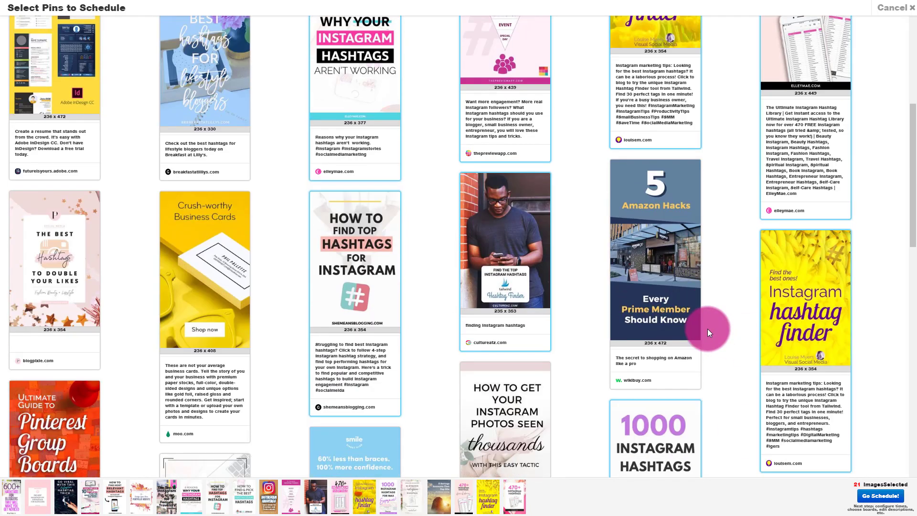
{"action": "left_click", "coordinate": [863, 497]}
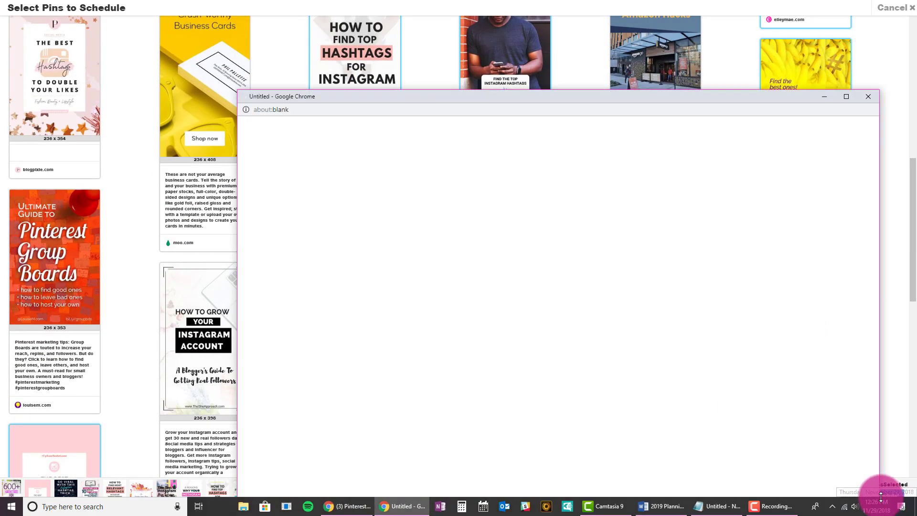
{"action": "left_click", "coordinate": [846, 97]}
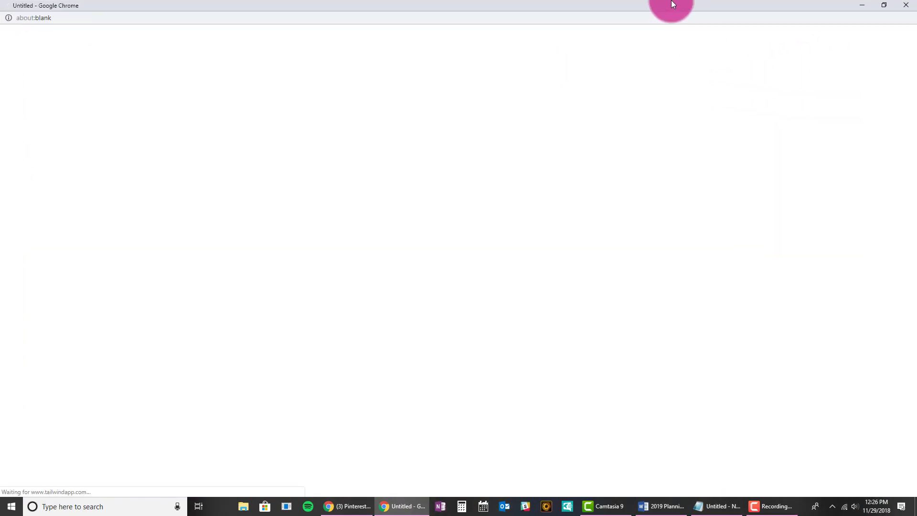
{"action": "key", "text": "F11"}
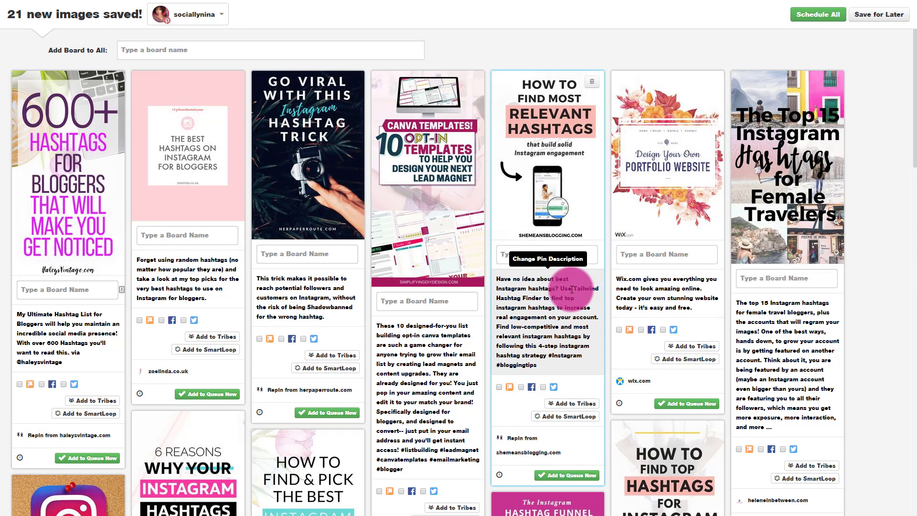
- Assign the Instagram for Business board to all of the saved pins at once
{"action": "left_click", "coordinate": [158, 50]}
{"action": "type", "text": "Insta"}
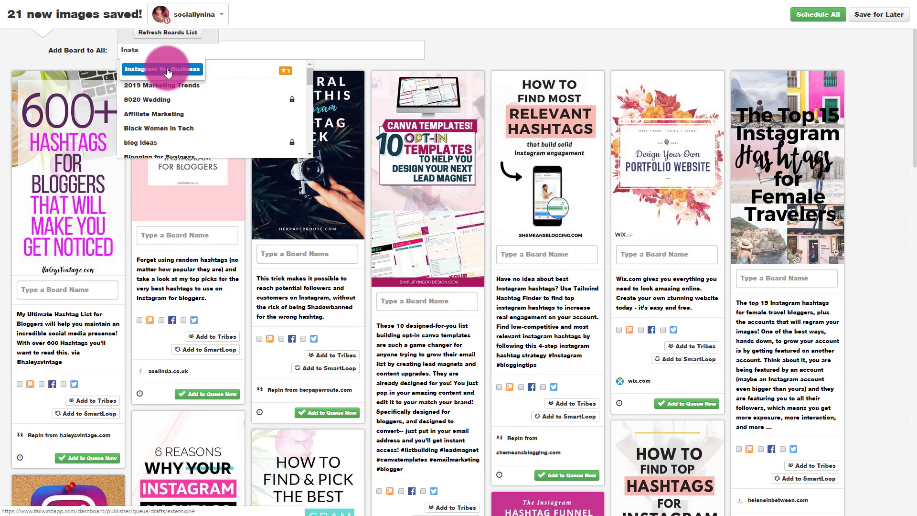
{"action": "left_click", "coordinate": [172, 68]}
{"action": "left_click", "coordinate": [253, 49]}
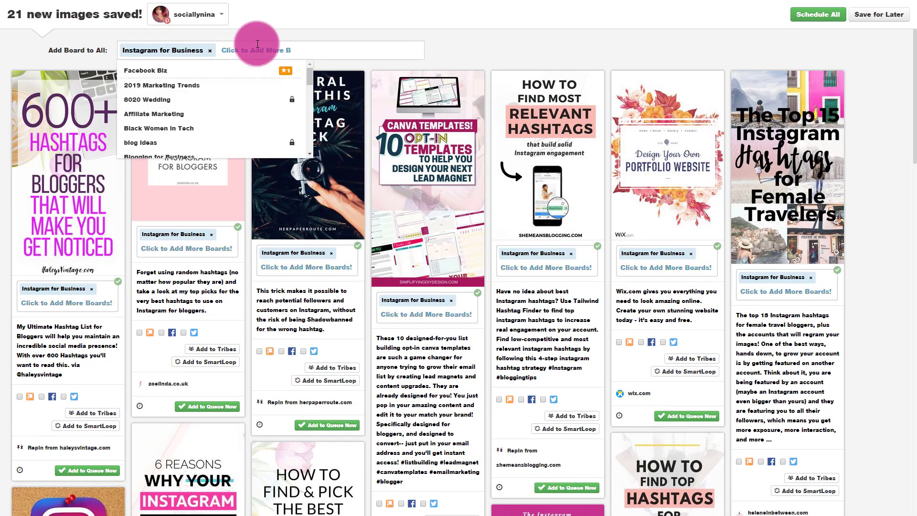
{"action": "type", "text": "Insta"}
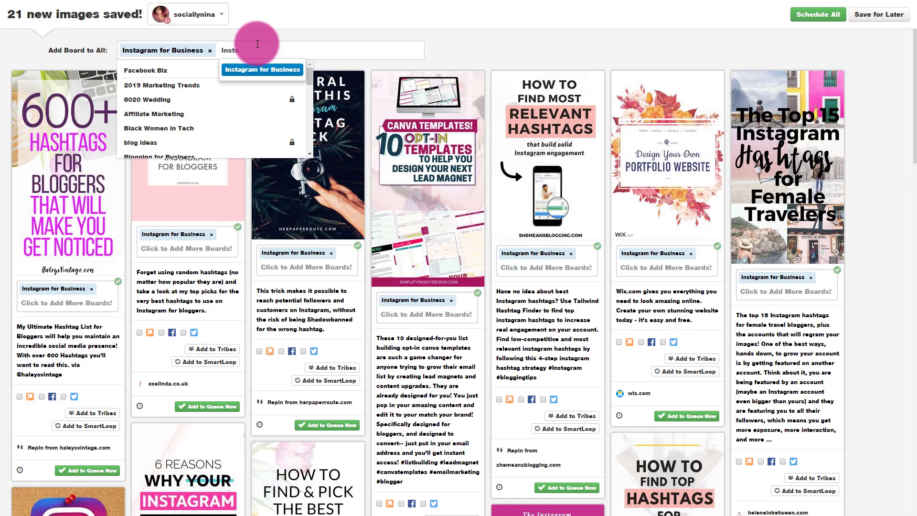
{"action": "key", "text": "BackSpace"}
{"action": "key", "text": "BackSpace"}
{"action": "key", "text": "BackSpace"}
{"action": "key", "text": "BackSpace"}
{"action": "type", "text": "blo"}
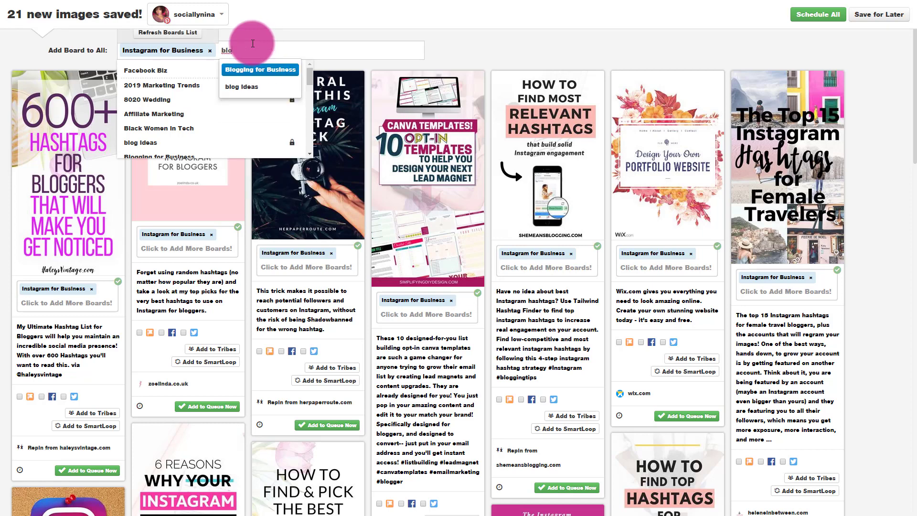
{"action": "key", "text": "BackSpace"}
{"action": "key", "text": "BackSpace"}
{"action": "key", "text": "BackSpace"}
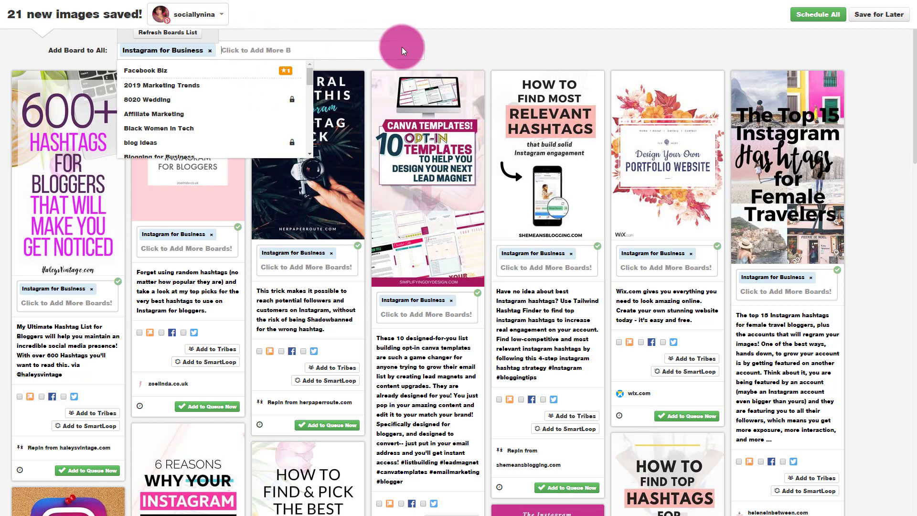
{"action": "left_click", "coordinate": [505, 45]}
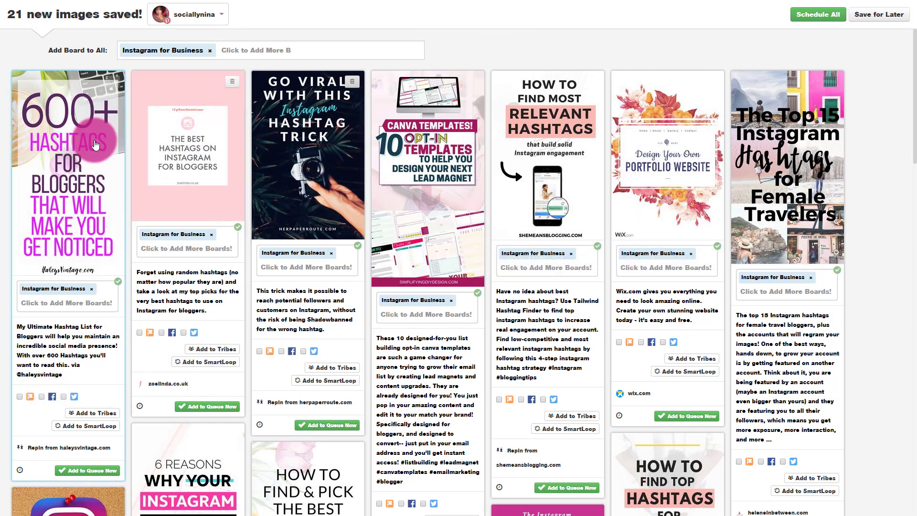
- Add the Blogging for Business board to the 600+ Hashtags for Bloggers pin
{"action": "left_click", "coordinate": [61, 302]}
{"action": "type", "text": "blo"}
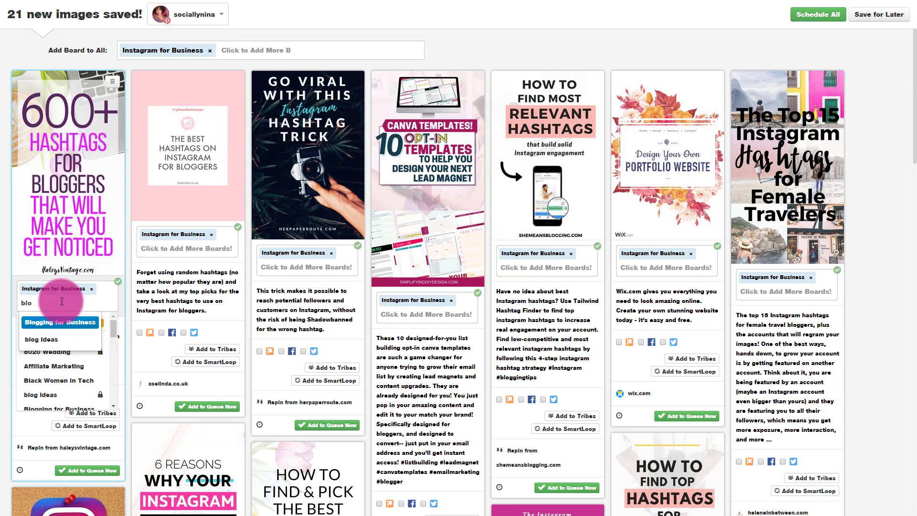
{"action": "left_click", "coordinate": [60, 322]}
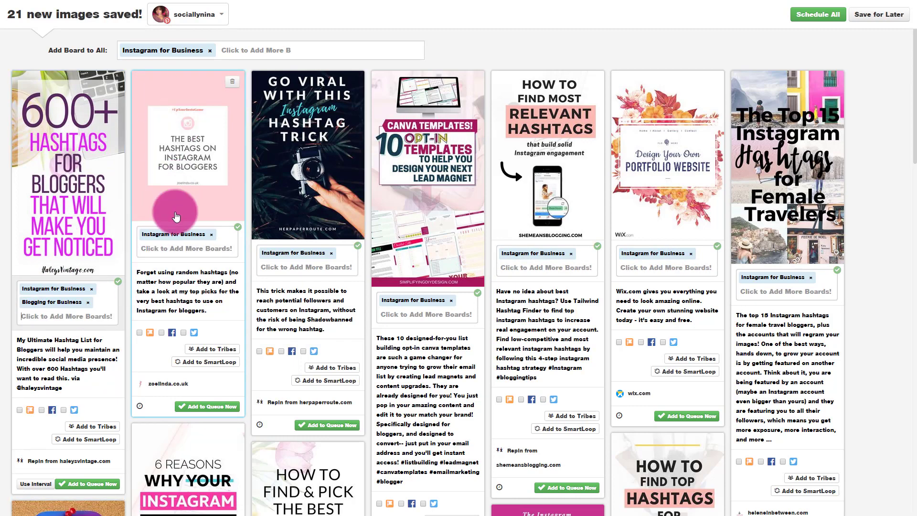
- Add the Blogging for Business board to The Best Hashtags on Instagram for Bloggers pin as well
{"action": "left_click", "coordinate": [175, 249]}
{"action": "type", "text": "glob"}
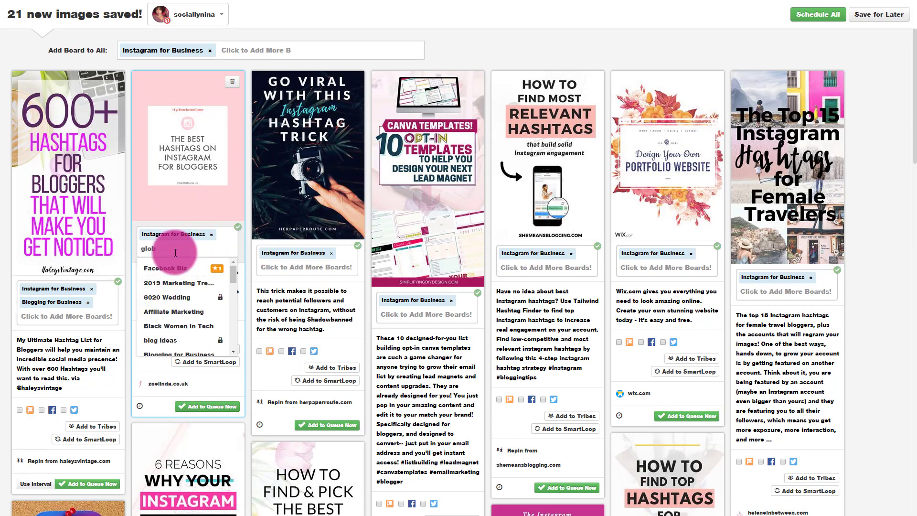
{"action": "key", "text": "BackSpace"}
{"action": "key", "text": "BackSpace"}
{"action": "type", "text": "blo"}
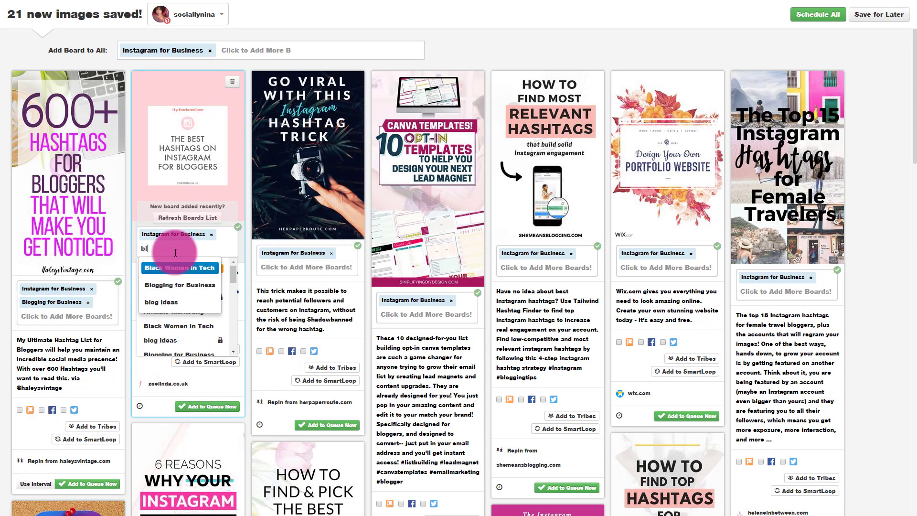
{"action": "left_click", "coordinate": [178, 268]}
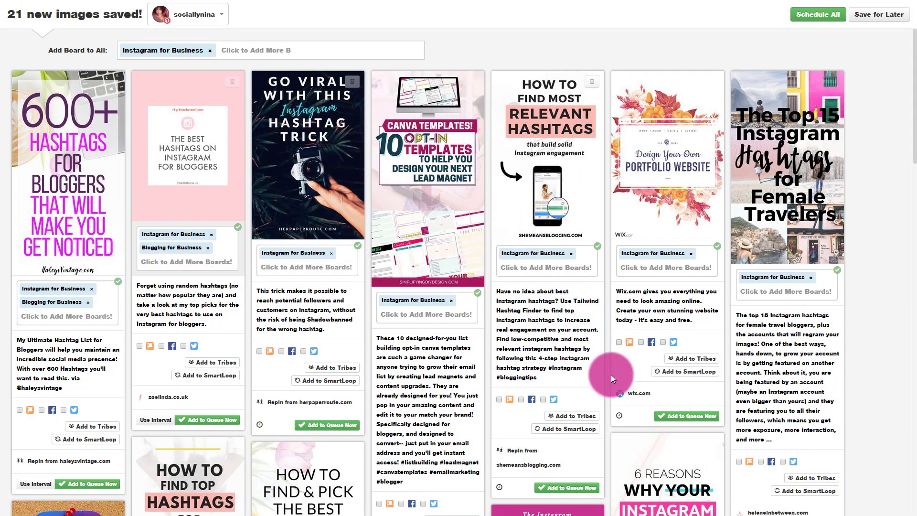
- Delete the unrelated 3 Savings Accounts That Pay 20x pin from the drafts and confirm the removal
{"action": "scroll", "coordinate": [612, 375], "scroll_direction": "down", "scroll_amount": 5}
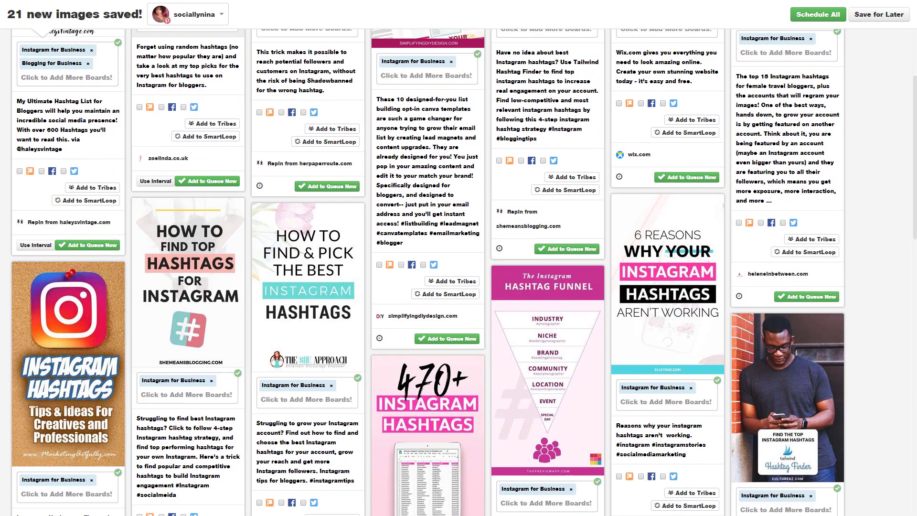
{"action": "scroll", "coordinate": [461, 171], "scroll_direction": "up", "scroll_amount": 5}
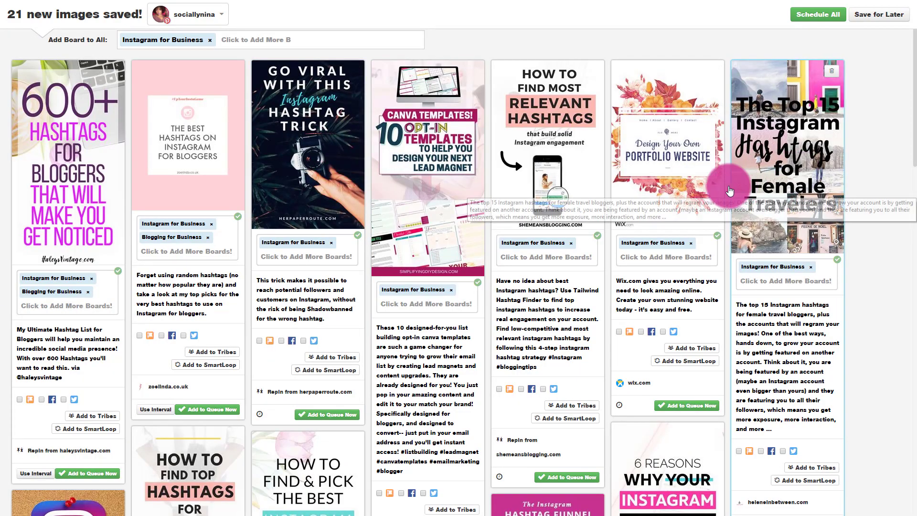
{"action": "scroll", "coordinate": [707, 312], "scroll_direction": "down", "scroll_amount": 9}
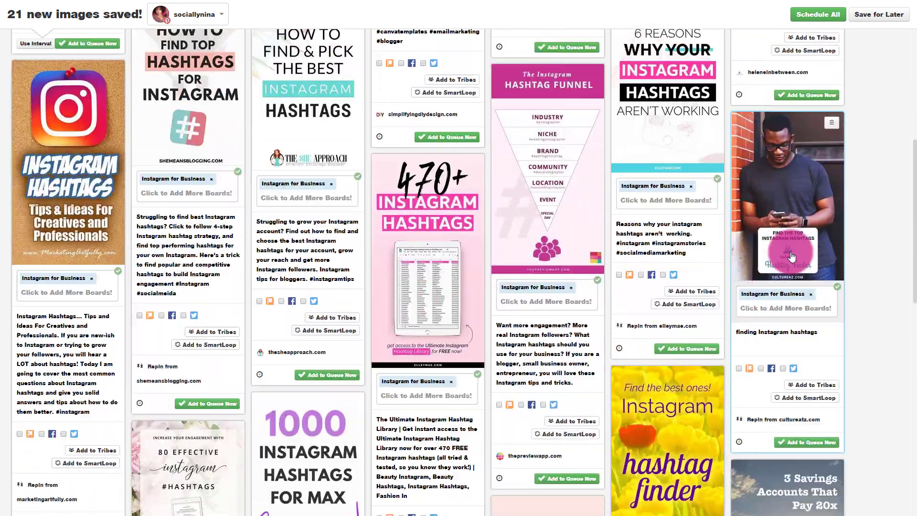
{"action": "scroll", "coordinate": [792, 256], "scroll_direction": "down", "scroll_amount": 5}
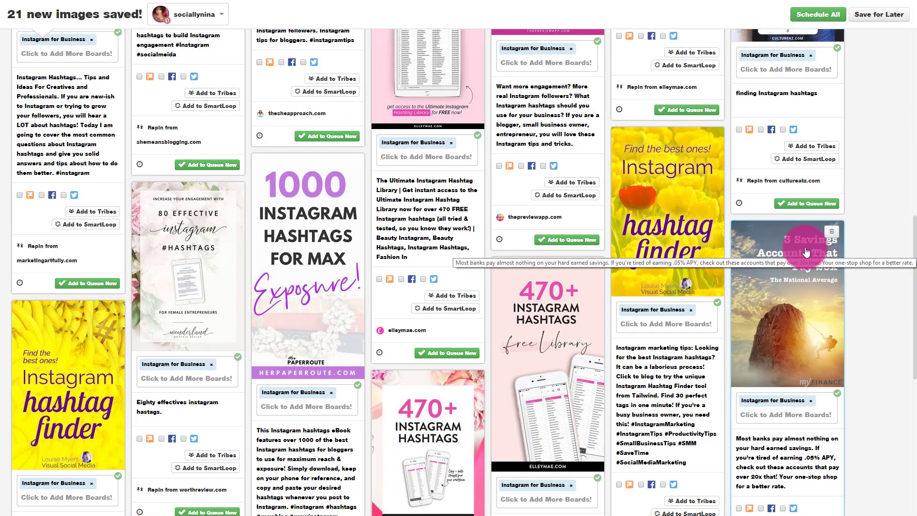
{"action": "left_click", "coordinate": [822, 233]}
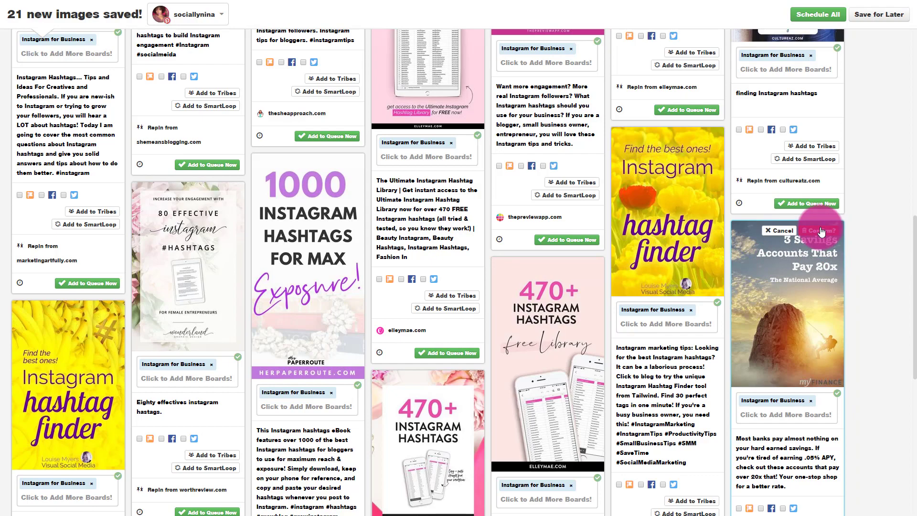
{"action": "left_click", "coordinate": [822, 231]}
- Open the 600+ Hashtags for Bloggers pin's description for editing and examine the descriptions of the other draft pins
{"action": "scroll", "coordinate": [779, 268], "scroll_direction": "up", "scroll_amount": 8}
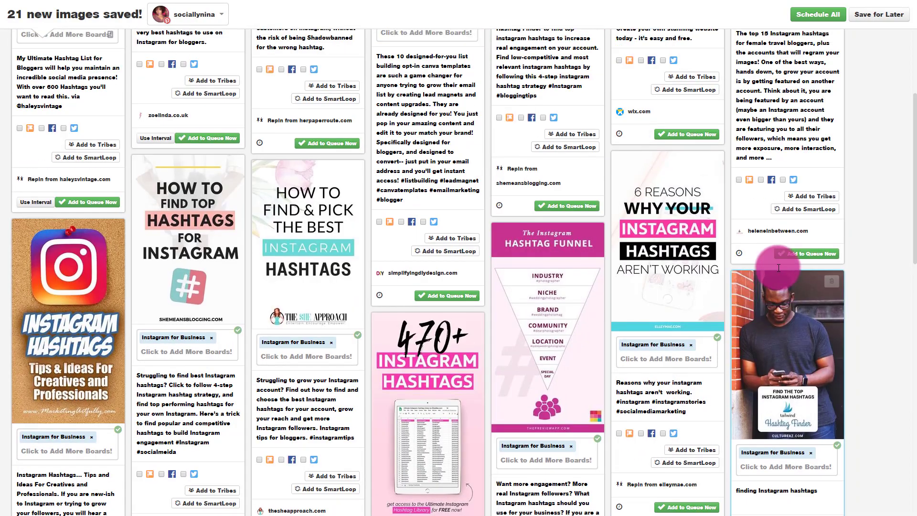
{"action": "scroll", "coordinate": [779, 269], "scroll_direction": "up", "scroll_amount": 6}
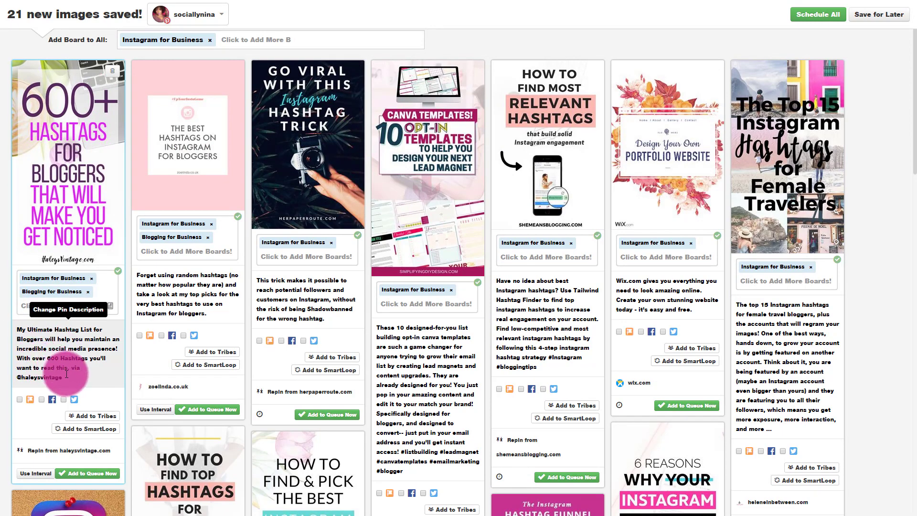
{"action": "left_click", "coordinate": [78, 353]}
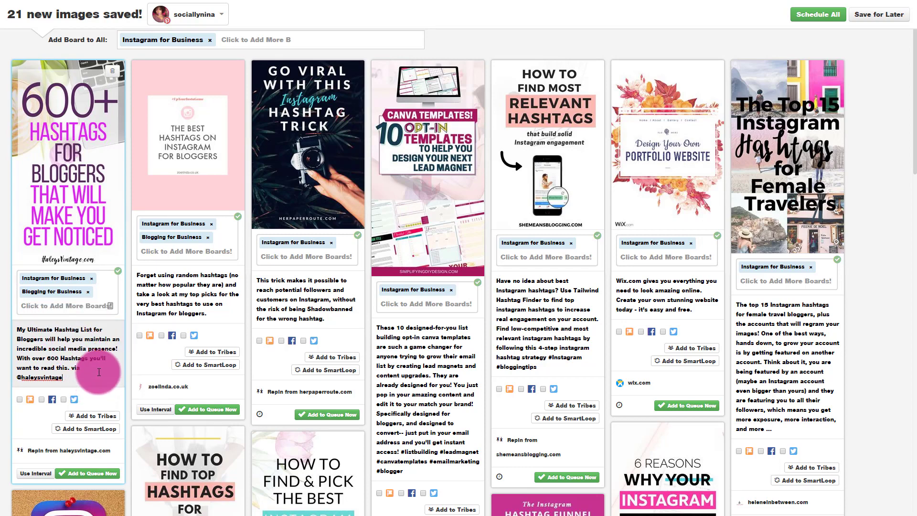
{"action": "scroll", "coordinate": [93, 369], "scroll_direction": "down", "scroll_amount": 2}
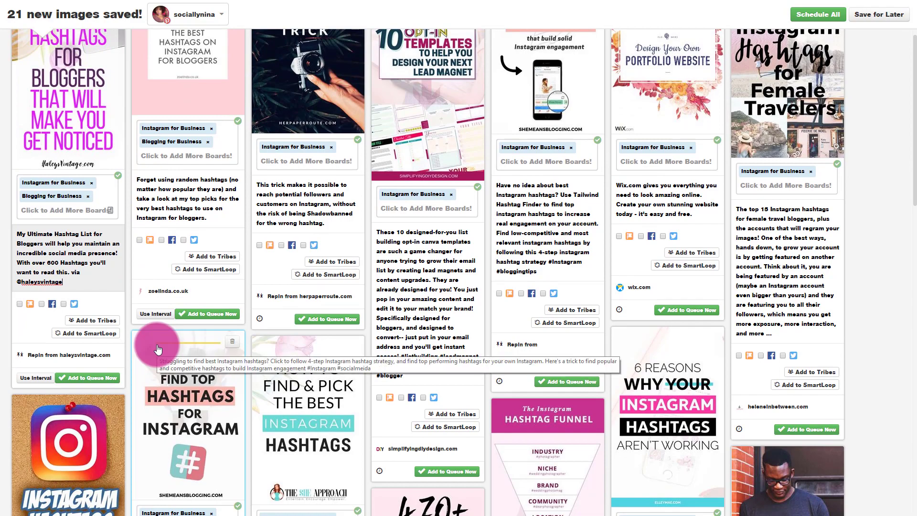
{"action": "scroll", "coordinate": [750, 303], "scroll_direction": "down", "scroll_amount": 5}
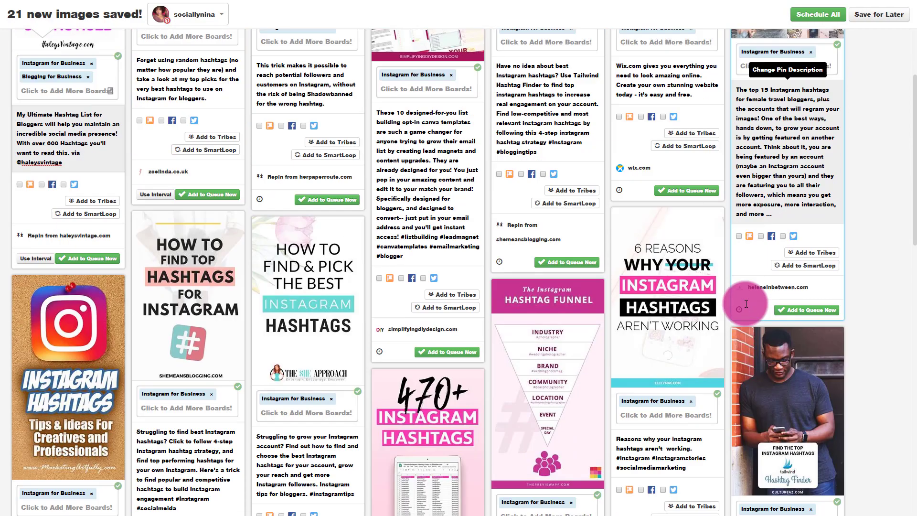
{"action": "scroll", "coordinate": [746, 303], "scroll_direction": "down", "scroll_amount": 7}
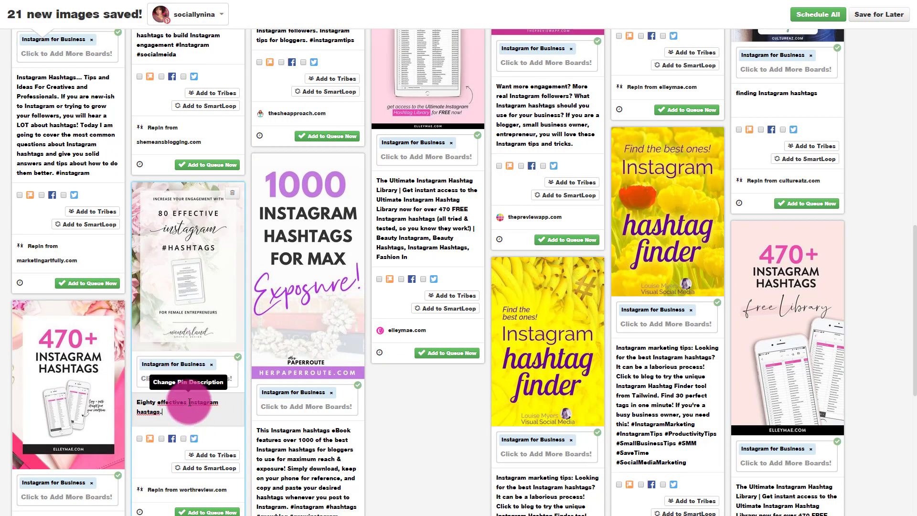
{"action": "scroll", "coordinate": [190, 402], "scroll_direction": "up", "scroll_amount": 10}
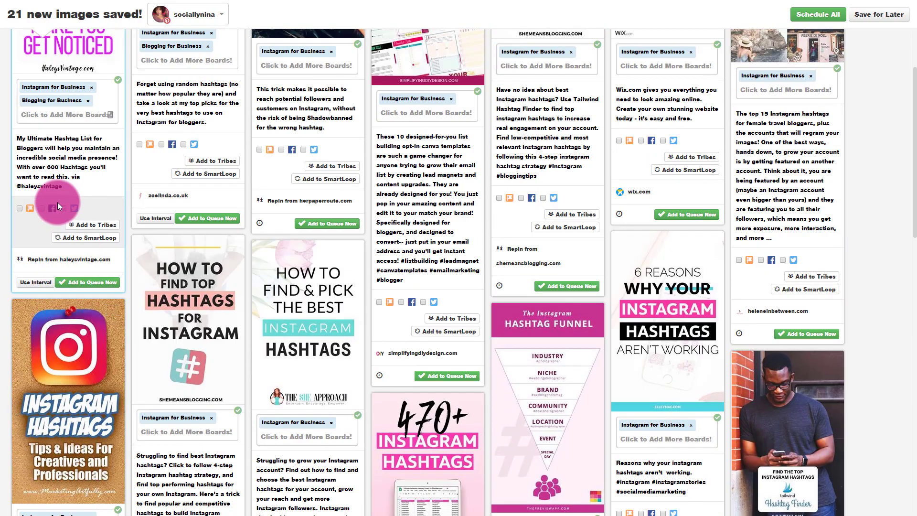
- Turn on Facebook Page sharing for the 600+ Hashtags for Bloggers pin
{"action": "scroll", "coordinate": [57, 202], "scroll_direction": "up", "scroll_amount": 2}
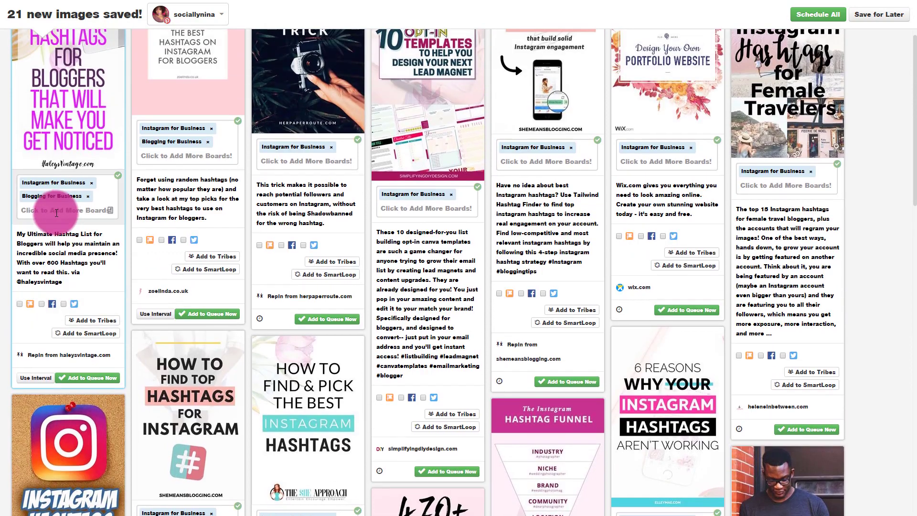
{"action": "left_click", "coordinate": [19, 305]}
{"action": "left_click", "coordinate": [185, 328]}
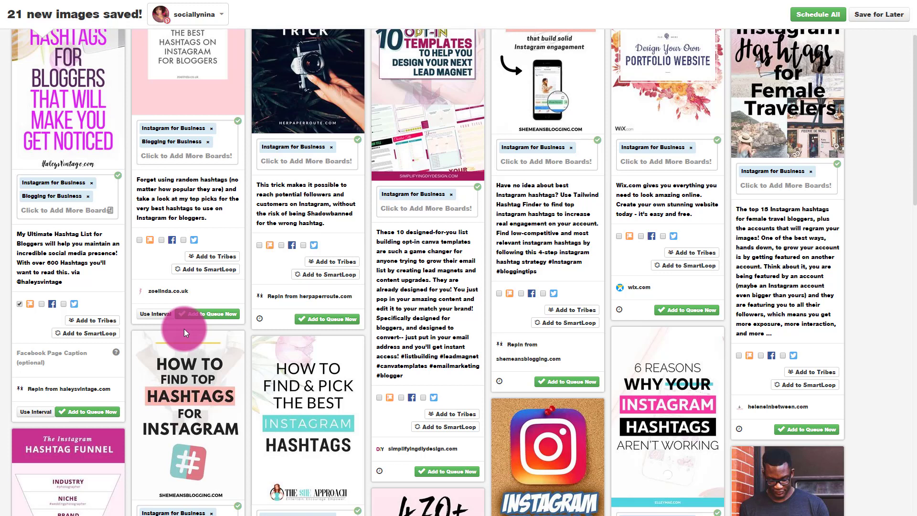
- Copy the 600+ Hashtags for Bloggers pin's description into its Facebook Page caption
{"action": "left_click", "coordinate": [61, 359]}
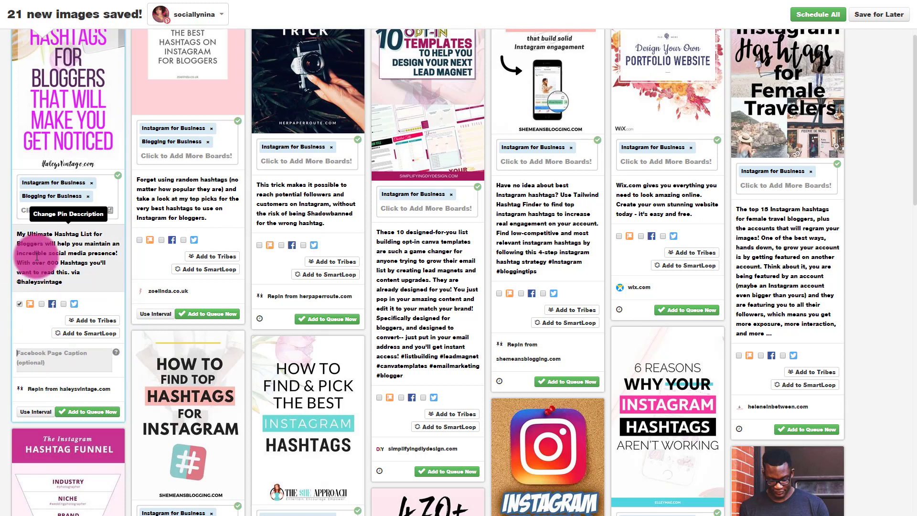
{"action": "left_click", "coordinate": [66, 283]}
{"action": "left_click_drag", "start_coordinate": [67, 284], "coordinate": [4, 237]}
{"action": "key", "text": "ctrl+c"}
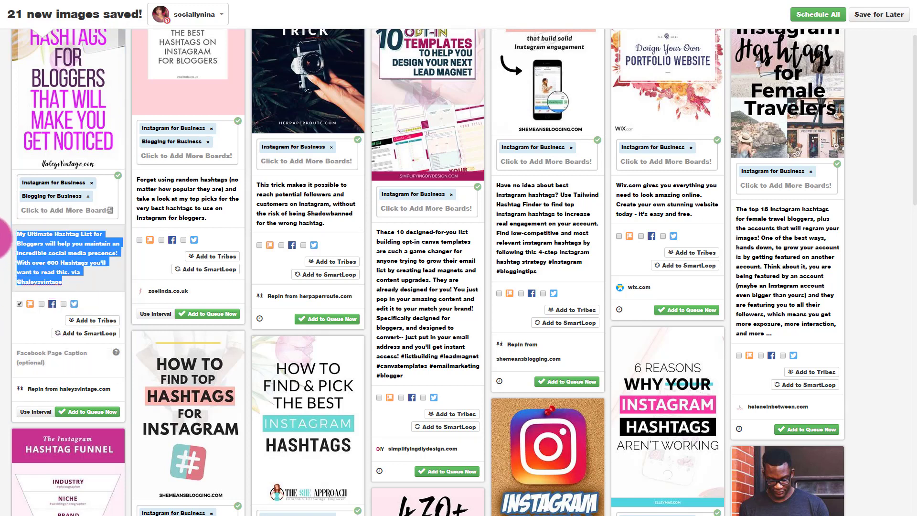
{"action": "left_click", "coordinate": [47, 359]}
{"action": "key", "text": "ctrl+v"}
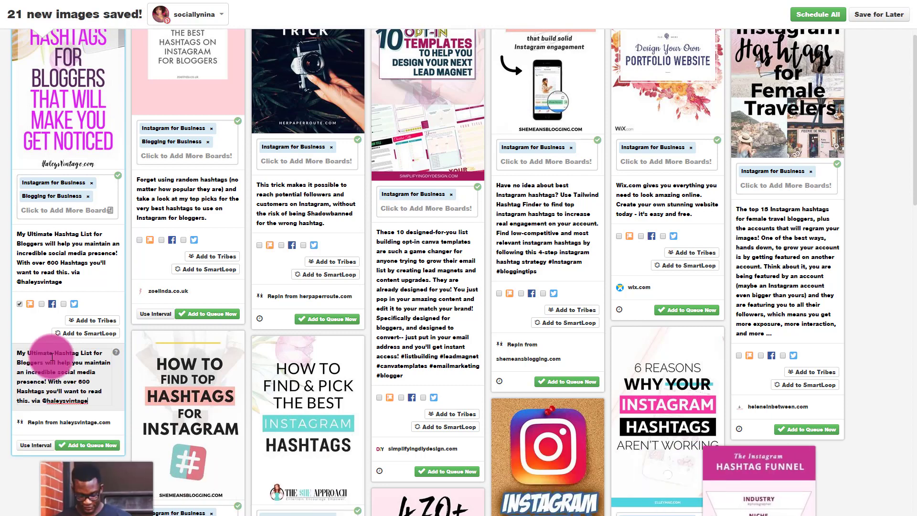
- Turn on Twitter sharing for all seven pins in the first row of drafts, from 600+ Hashtags to The Top 15 Instagram Hashtags
{"action": "scroll", "coordinate": [77, 368], "scroll_direction": "down", "scroll_amount": 1}
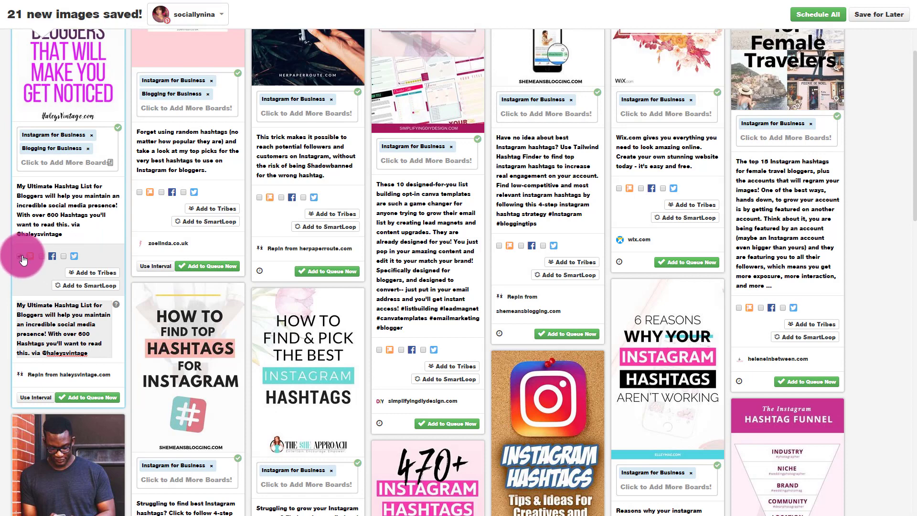
{"action": "left_click", "coordinate": [64, 256]}
{"action": "left_click", "coordinate": [184, 192]}
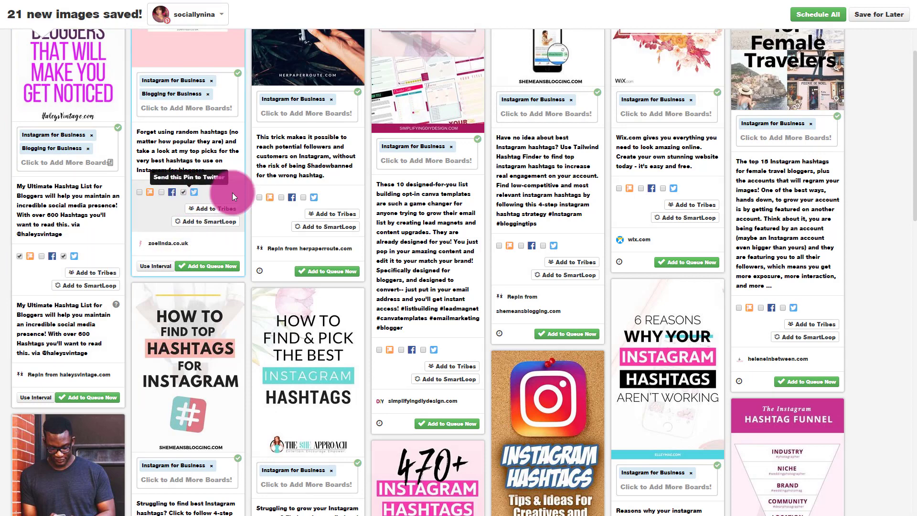
{"action": "left_click", "coordinate": [304, 197]}
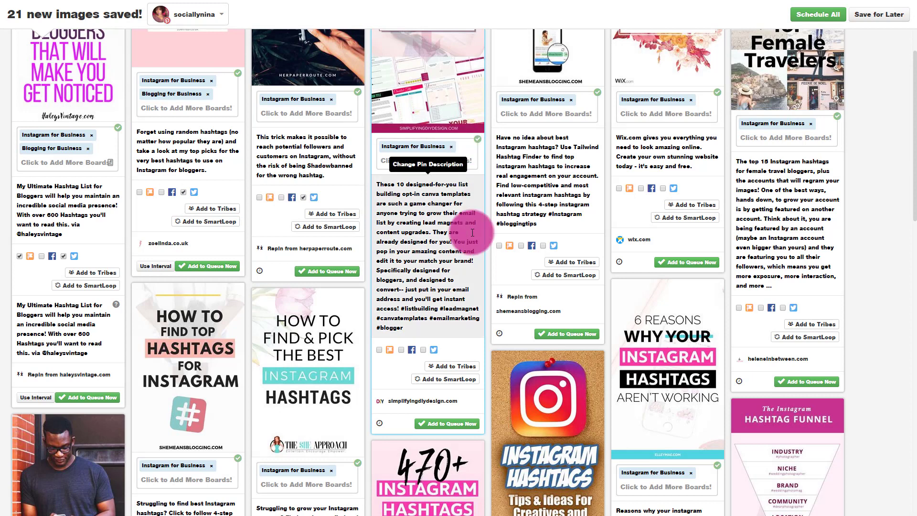
{"action": "left_click", "coordinate": [424, 349]}
{"action": "left_click", "coordinate": [544, 246]}
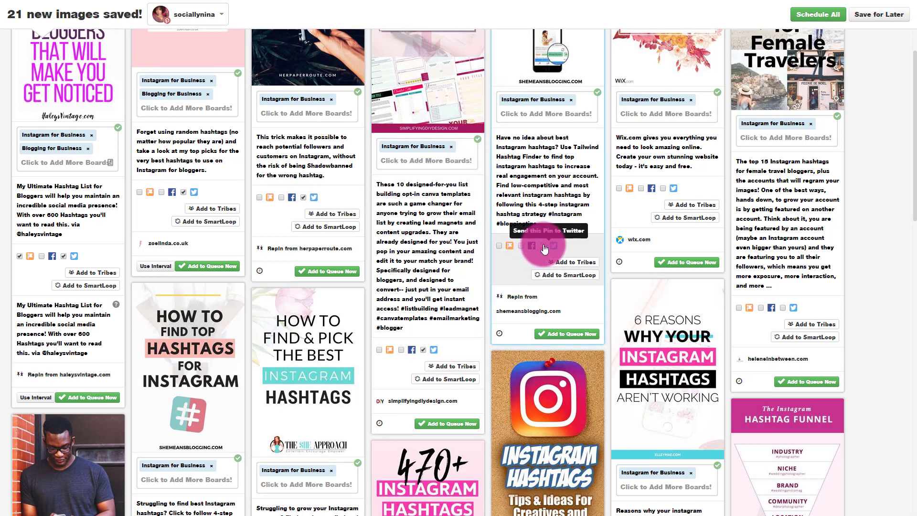
{"action": "left_click", "coordinate": [663, 188]}
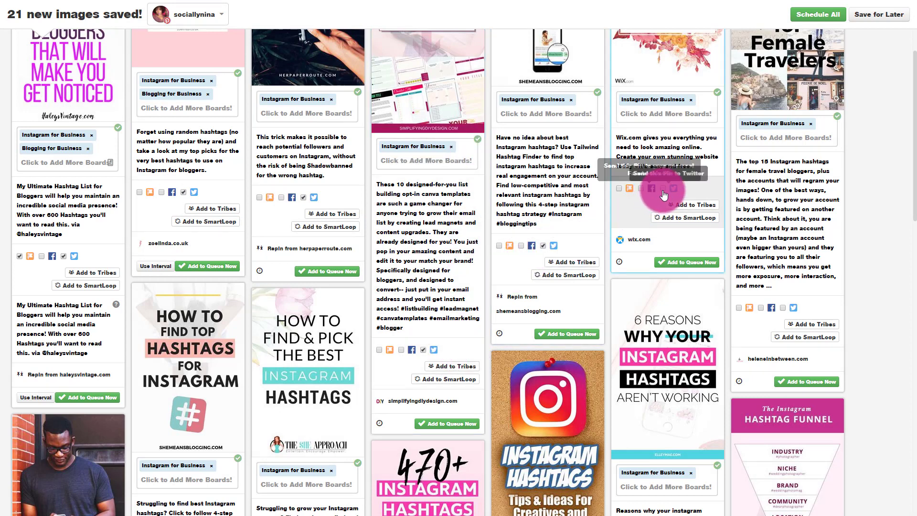
{"action": "left_click", "coordinate": [783, 308]}
{"action": "left_click", "coordinate": [42, 321]}
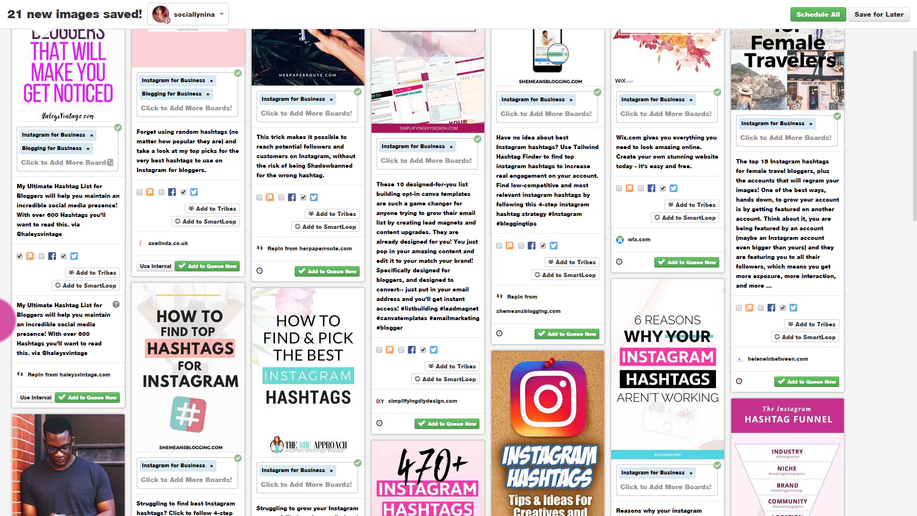
- Look over the draft pins and schedule all of them at once
{"action": "scroll", "coordinate": [203, 319], "scroll_direction": "up", "scroll_amount": 2}
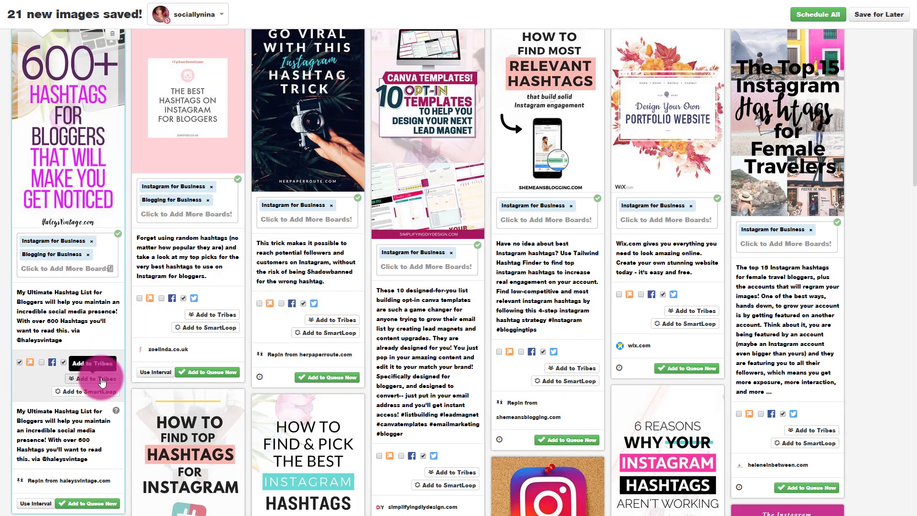
{"action": "scroll", "coordinate": [554, 260], "scroll_direction": "down", "scroll_amount": 3}
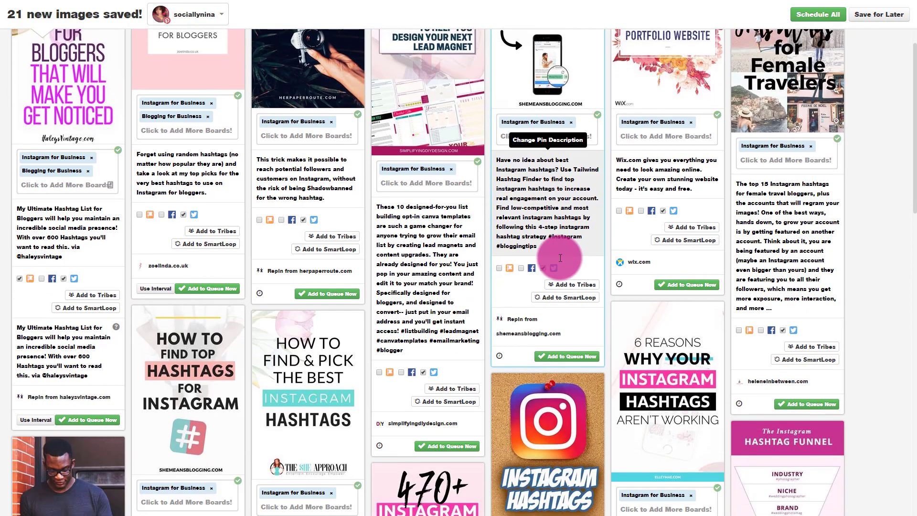
{"action": "scroll", "coordinate": [561, 258], "scroll_direction": "down", "scroll_amount": 3}
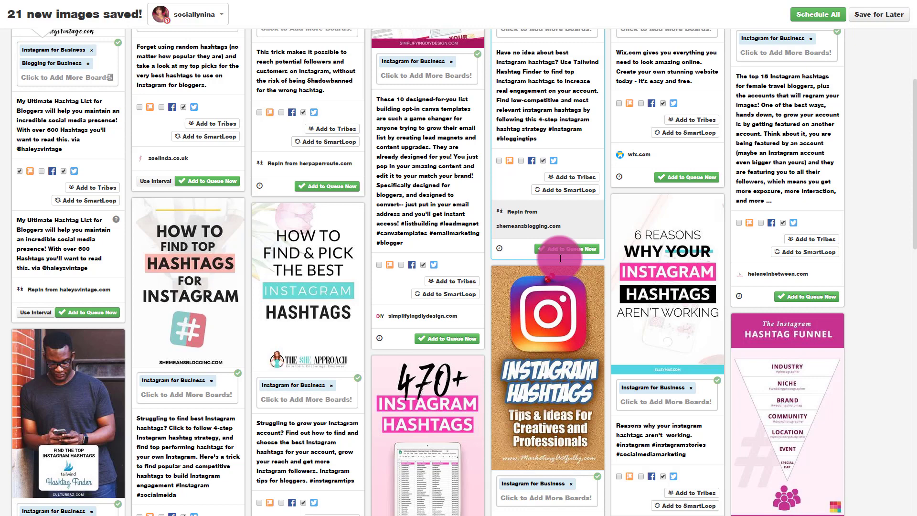
{"action": "scroll", "coordinate": [526, 273], "scroll_direction": "up", "scroll_amount": 4}
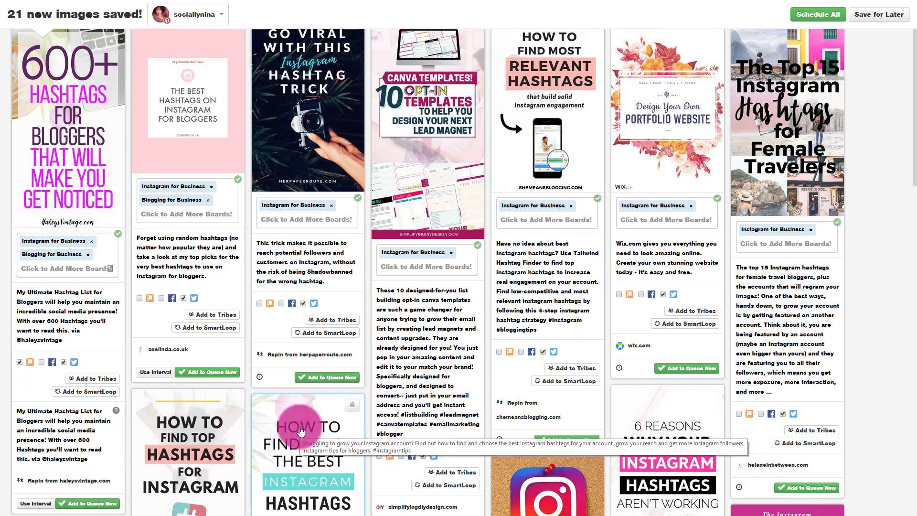
{"action": "scroll", "coordinate": [300, 432], "scroll_direction": "up", "scroll_amount": 1}
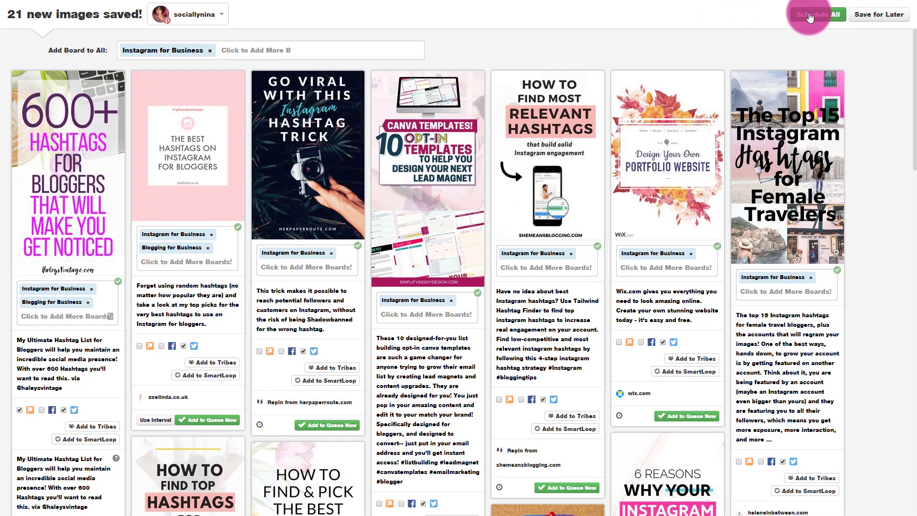
{"action": "left_click", "coordinate": [809, 17]}
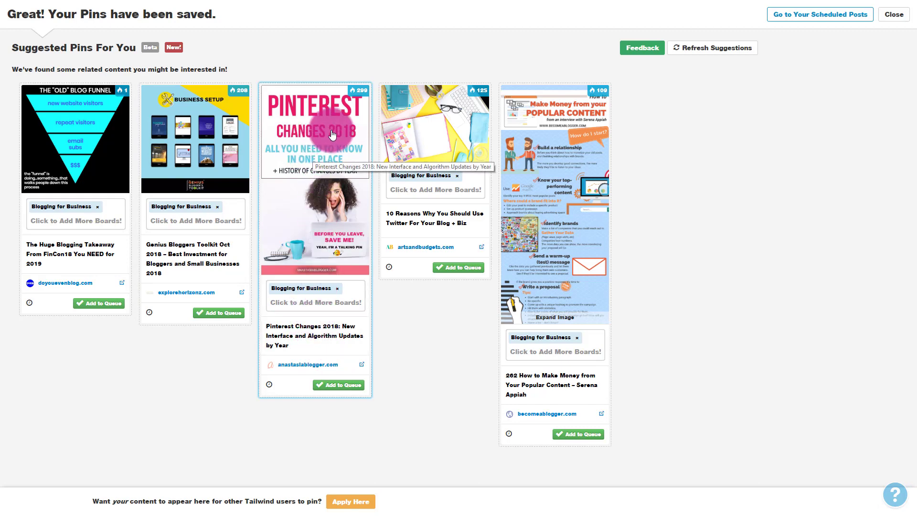
- Replace the board on the suggested Pinterest Changes 2018 pin with Pinterest for Business and Blogging for Business
{"action": "left_click", "coordinate": [337, 289]}
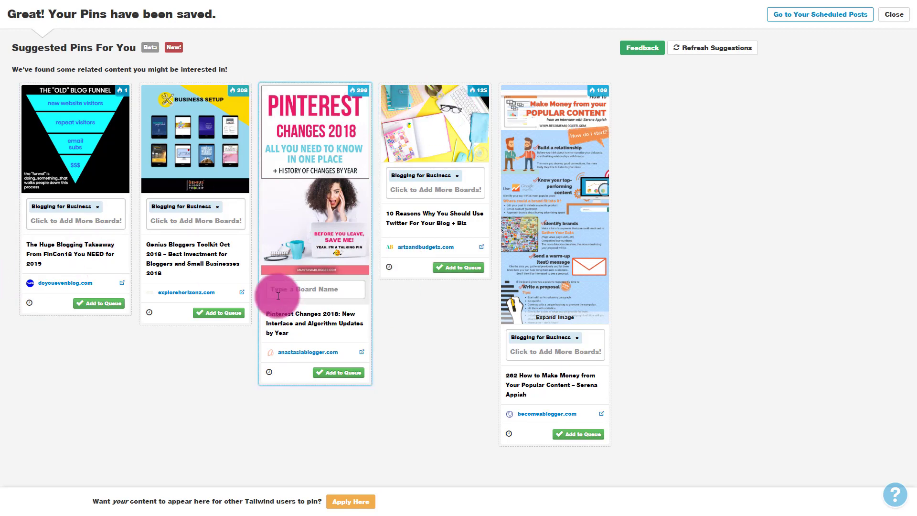
{"action": "left_click", "coordinate": [296, 286]}
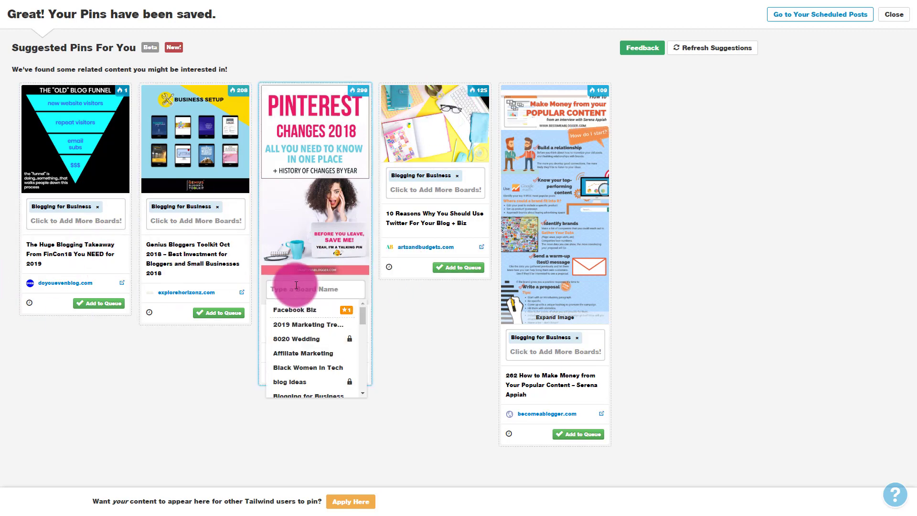
{"action": "type", "text": "pintere"}
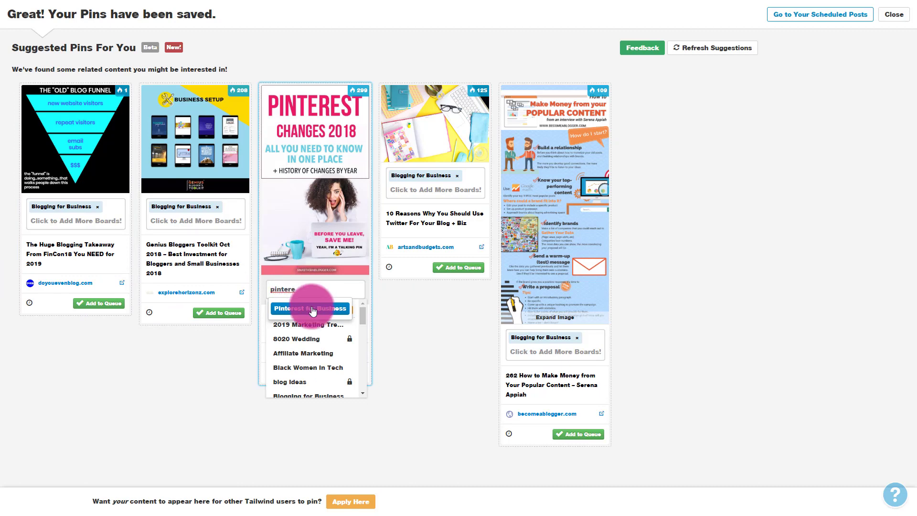
{"action": "left_click", "coordinate": [301, 308]}
{"action": "left_click", "coordinate": [316, 304]}
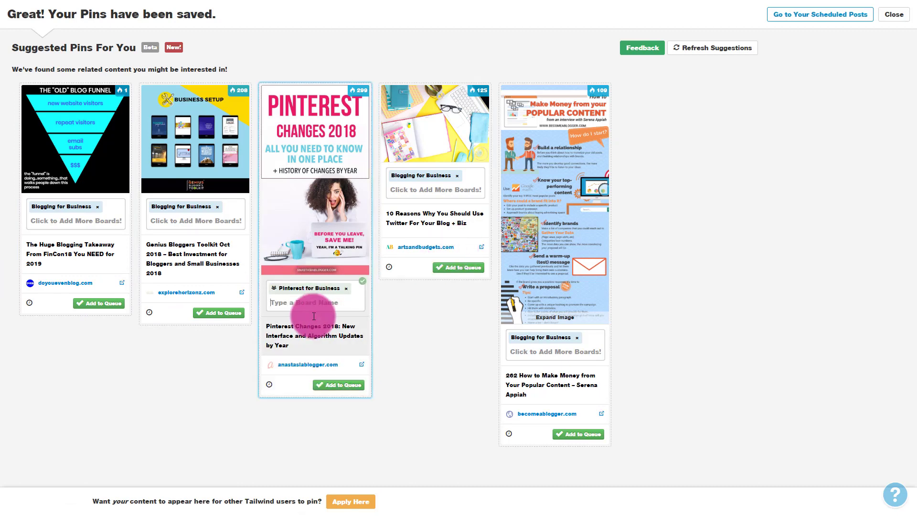
{"action": "type", "text": "blogg"}
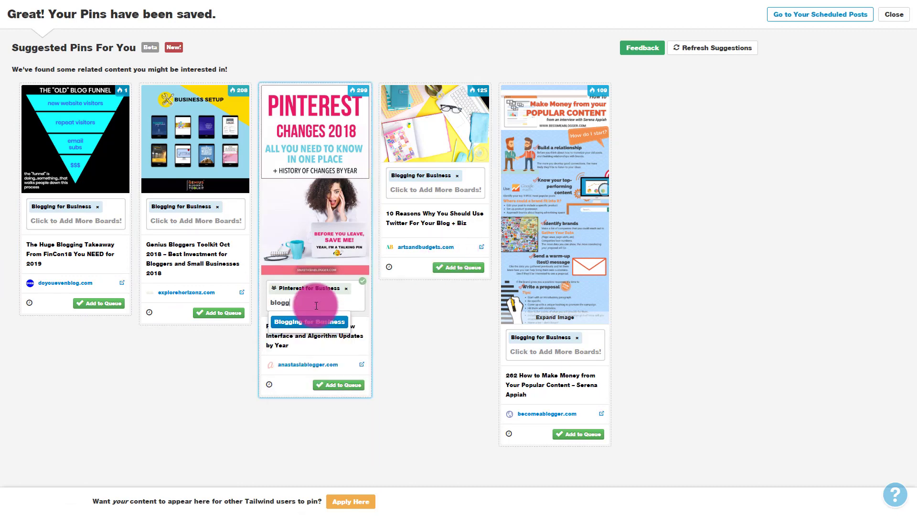
{"action": "left_click", "coordinate": [312, 319]}
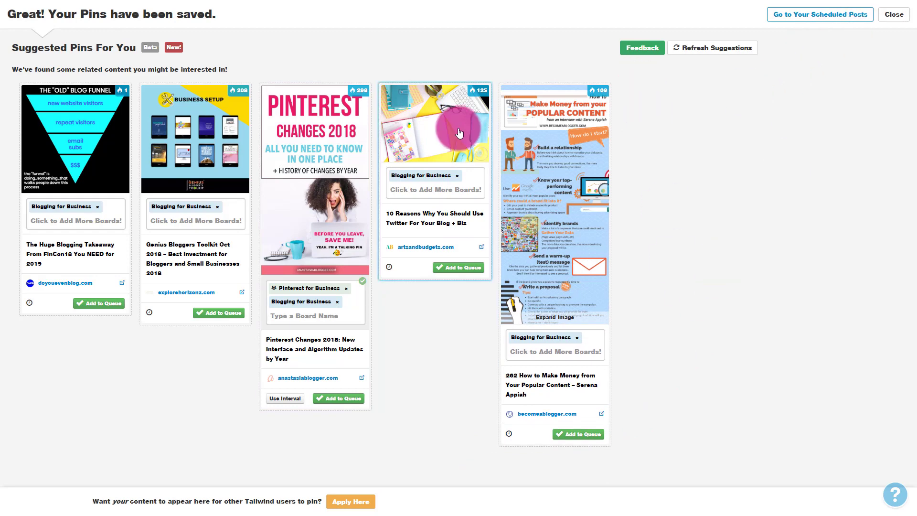
- Add all five suggested pins to the queue, including the 10 Reasons Why You Should Use Twitter pin
{"action": "left_click", "coordinate": [107, 303]}
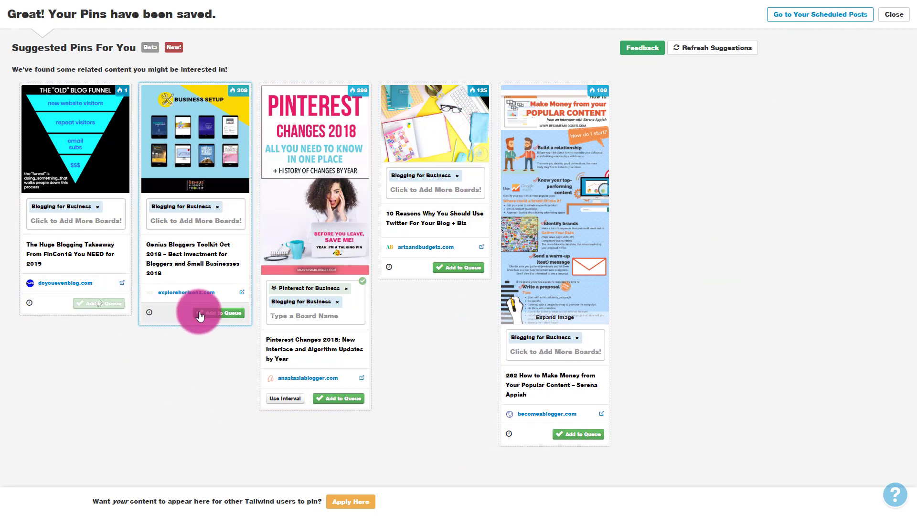
{"action": "left_click", "coordinate": [200, 311]}
{"action": "left_click", "coordinate": [336, 399]}
{"action": "left_click", "coordinate": [562, 432]}
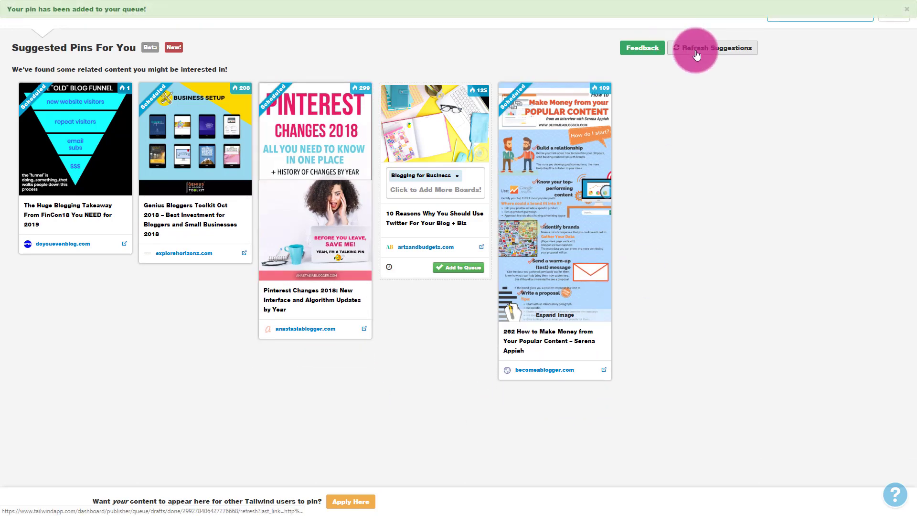
{"action": "left_click", "coordinate": [468, 268]}
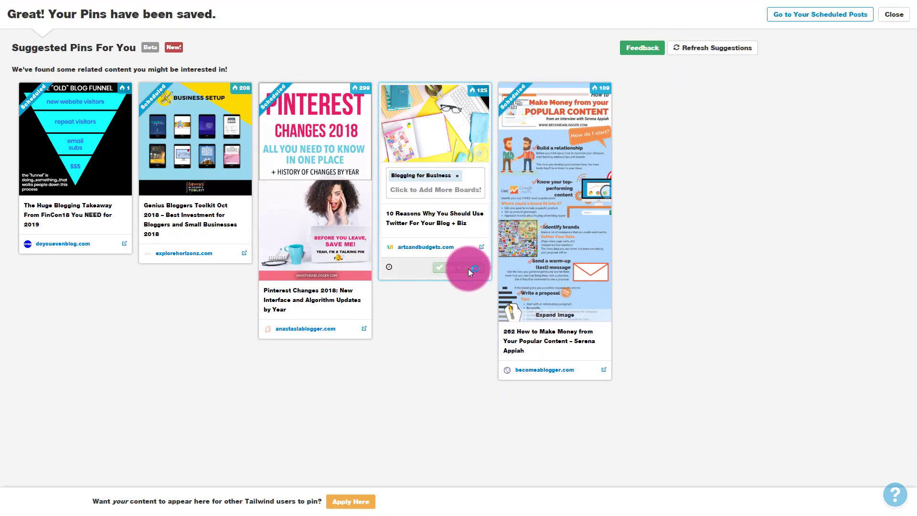
- Refresh the suggested pins and close the suggestions to return to the Pinterest results
{"action": "left_click", "coordinate": [692, 51]}
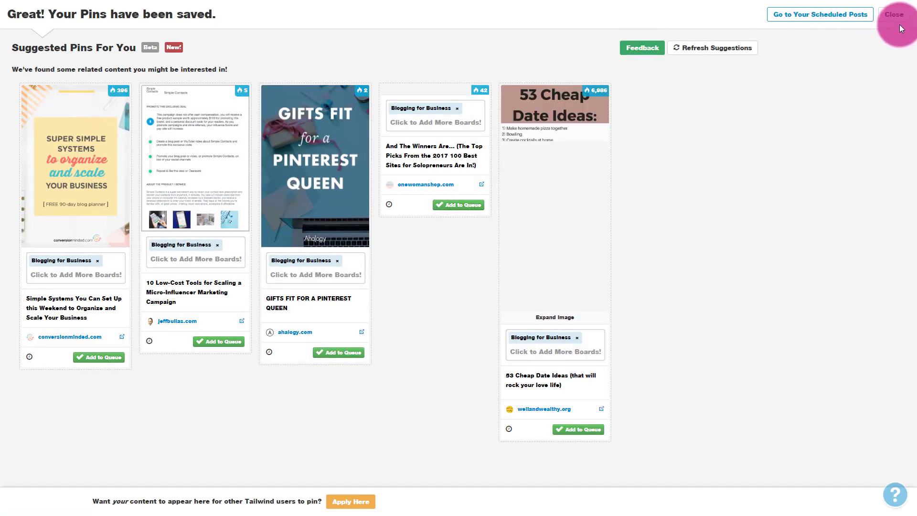
{"action": "left_click", "coordinate": [896, 16]}
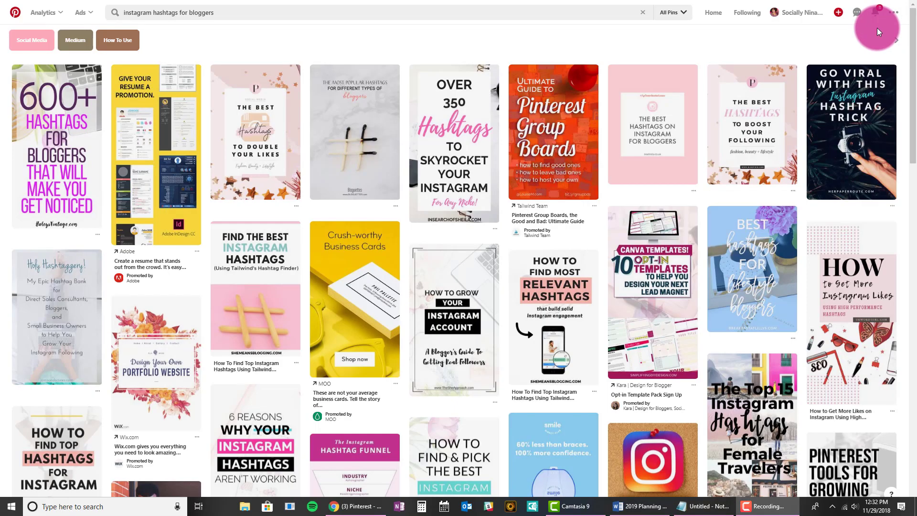
- Switch to the Tailwind Publisher and examine the remaining draft pins and the scheduled pins
{"action": "mouse_move", "coordinate": [758, 77]}
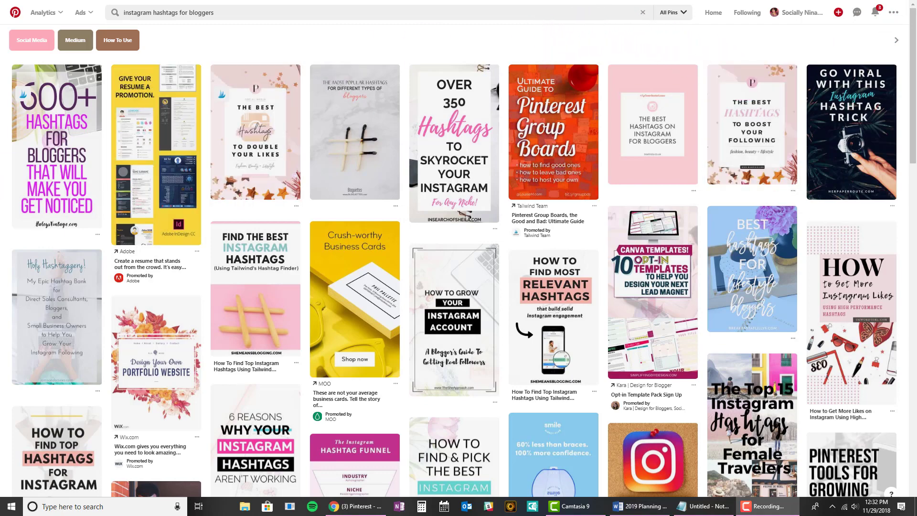
{"action": "key", "text": "ctrl+shift+Tab"}
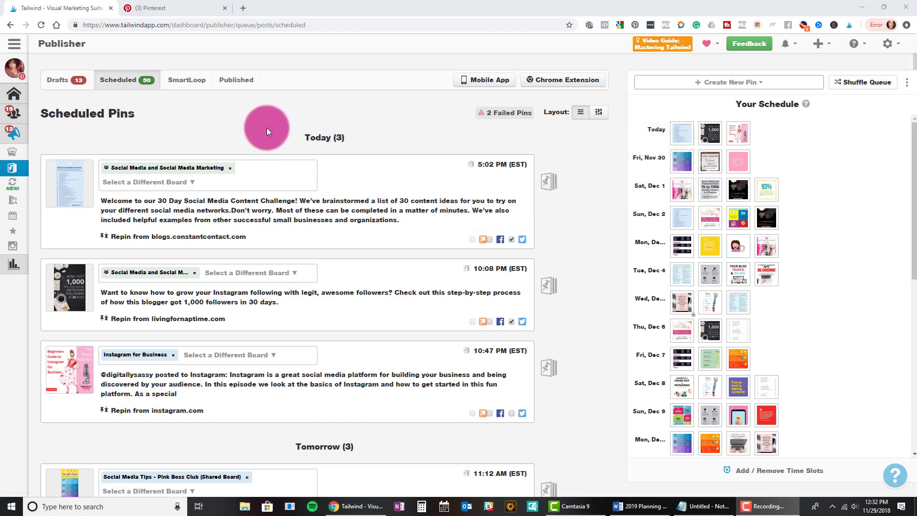
{"action": "left_click", "coordinate": [81, 89]}
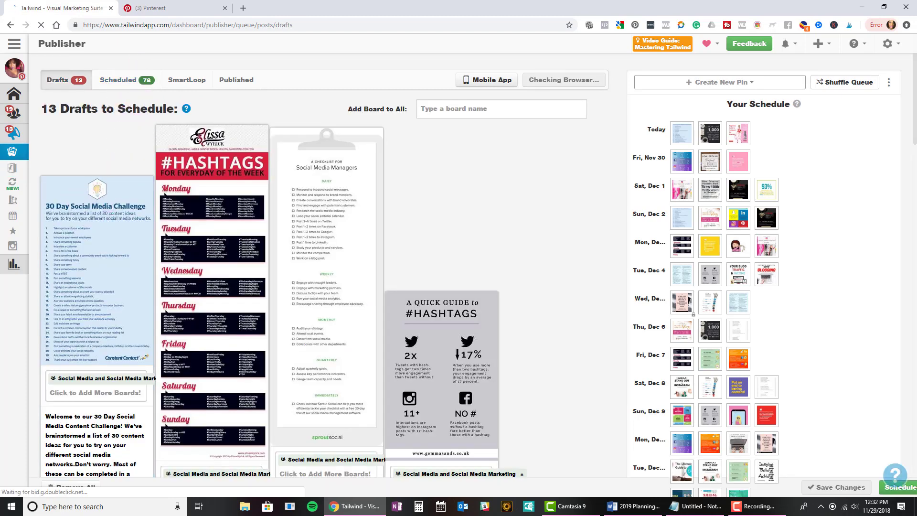
{"action": "scroll", "coordinate": [717, 287], "scroll_direction": "down", "scroll_amount": 10}
{"action": "scroll", "coordinate": [159, 302], "scroll_direction": "down", "scroll_amount": 10}
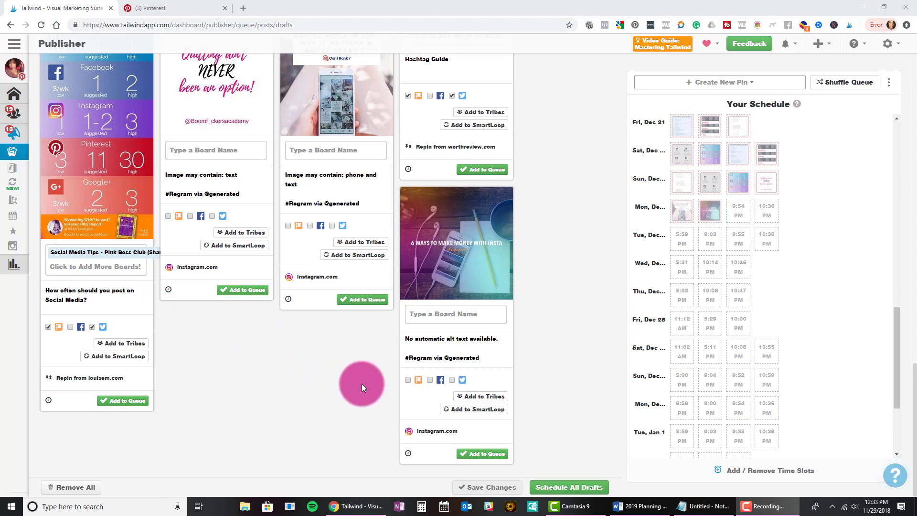
{"action": "scroll", "coordinate": [375, 387], "scroll_direction": "up", "scroll_amount": 5}
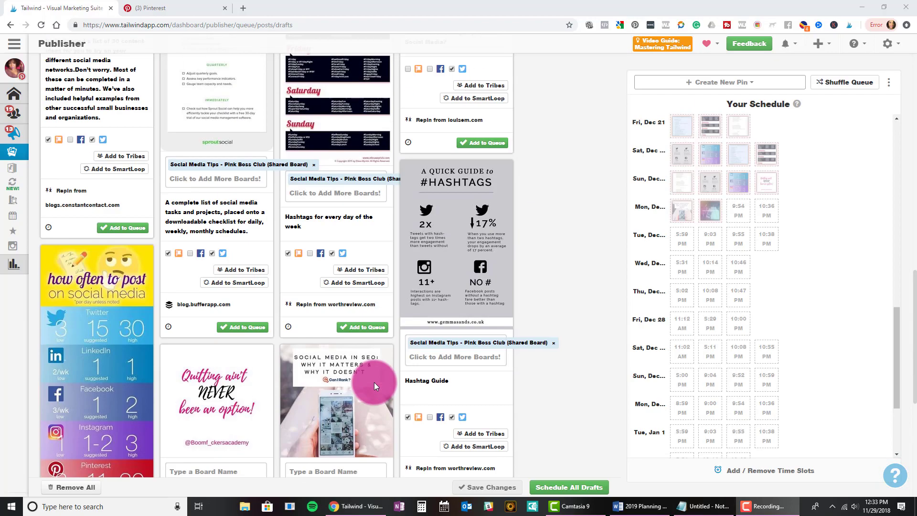
{"action": "scroll", "coordinate": [375, 386], "scroll_direction": "up", "scroll_amount": 5}
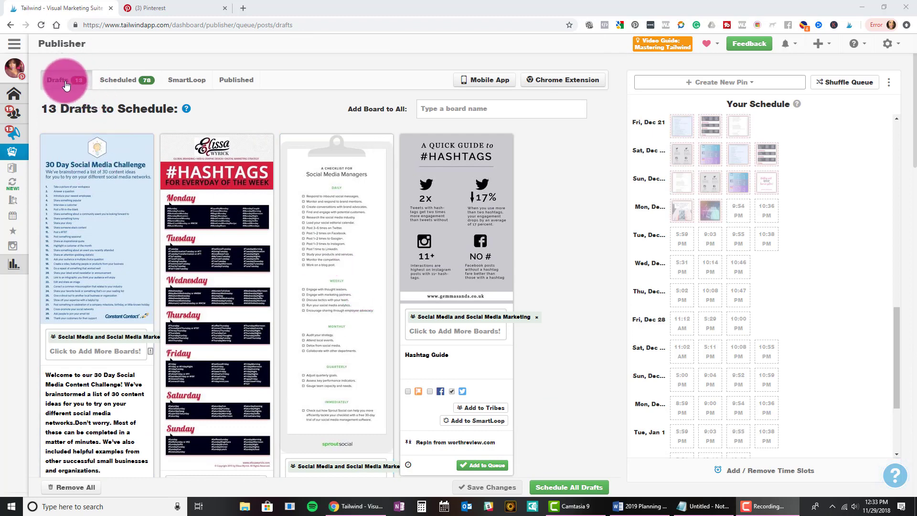
{"action": "left_click", "coordinate": [144, 82]}
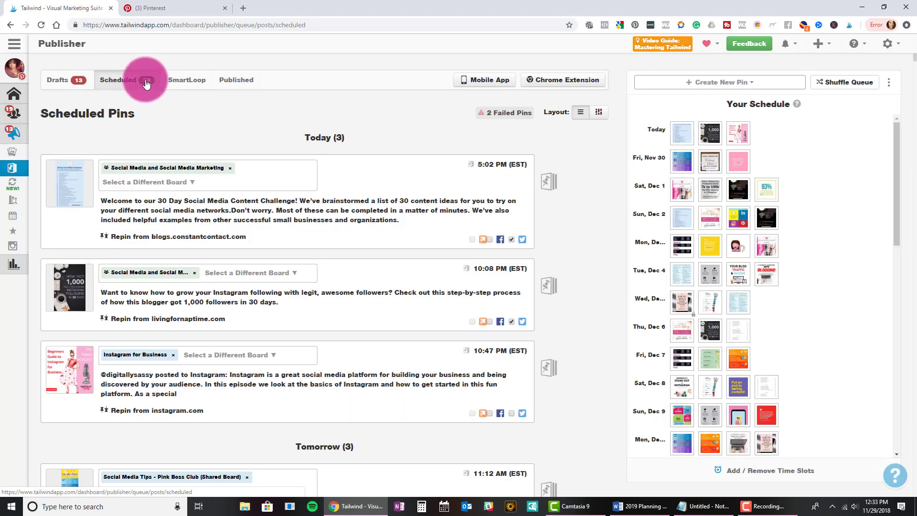
- Examine the scheduled pins and the daily time slots, including the slots around Friday, Dec 21, 2018
{"action": "scroll", "coordinate": [240, 221], "scroll_direction": "down", "scroll_amount": 5}
{"action": "mouse_move", "coordinate": [772, 218]}
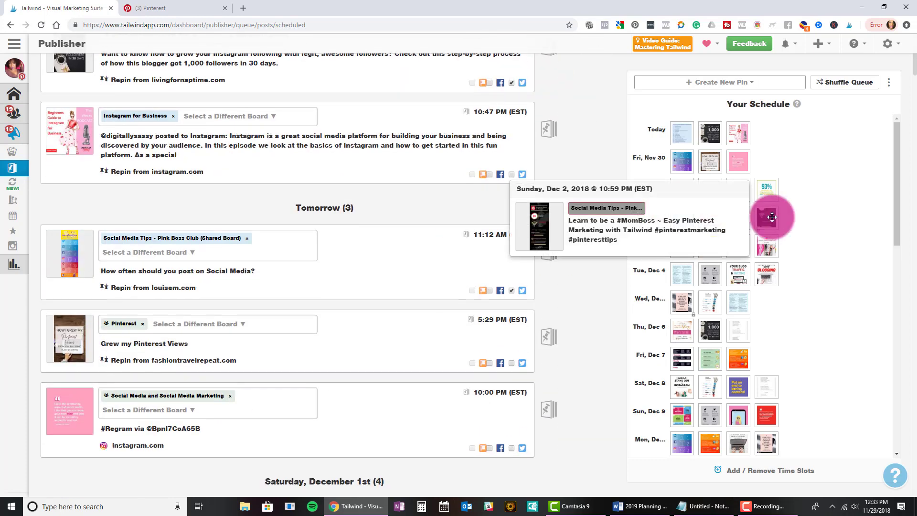
{"action": "scroll", "coordinate": [772, 217], "scroll_direction": "down", "scroll_amount": 10}
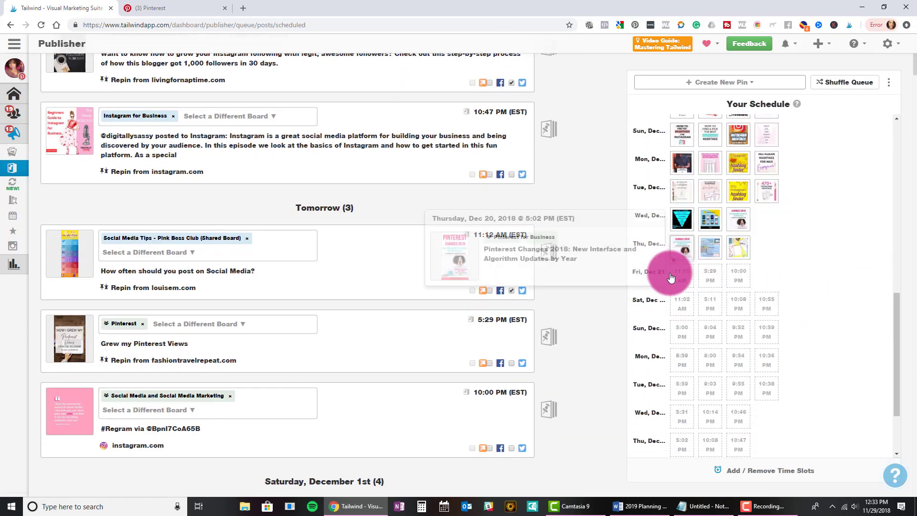
{"action": "mouse_move", "coordinate": [671, 279]}
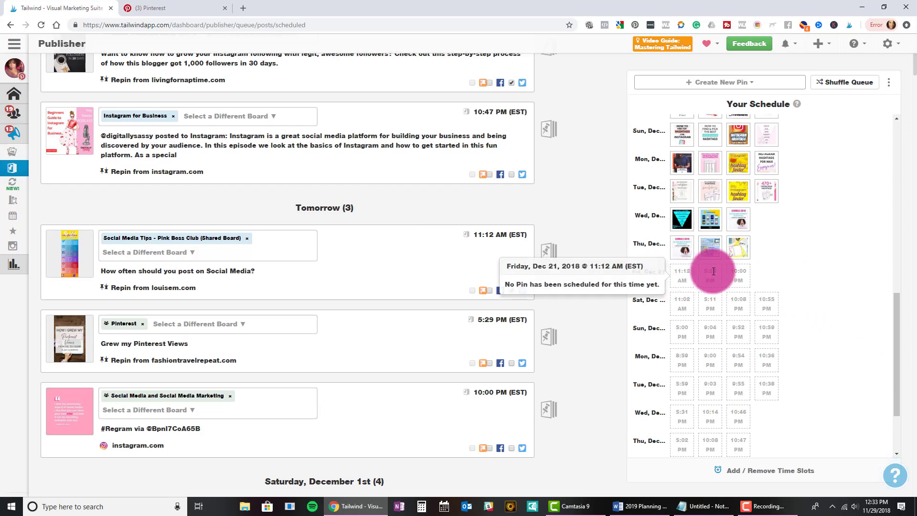
{"action": "scroll", "coordinate": [801, 261], "scroll_direction": "up", "scroll_amount": 5}
{"action": "scroll", "coordinate": [801, 259], "scroll_direction": "up", "scroll_amount": 3}
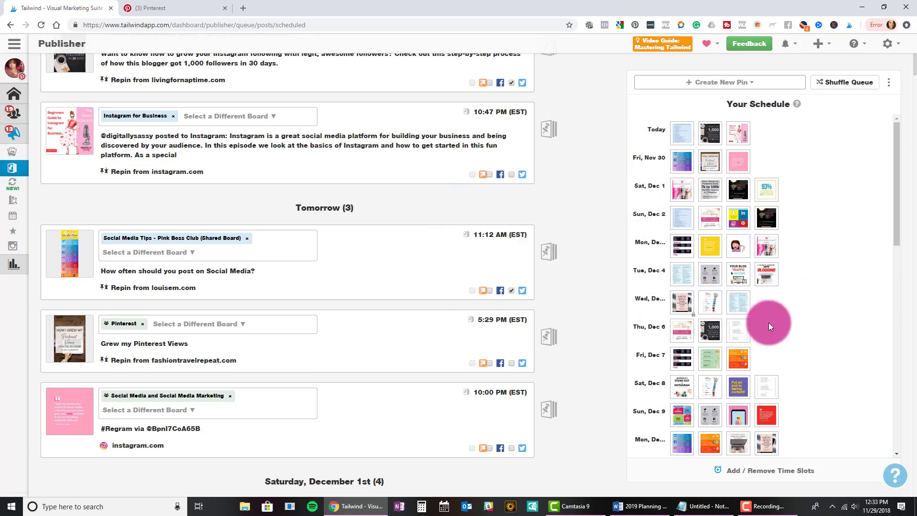
{"action": "scroll", "coordinate": [764, 341], "scroll_direction": "down", "scroll_amount": 2}
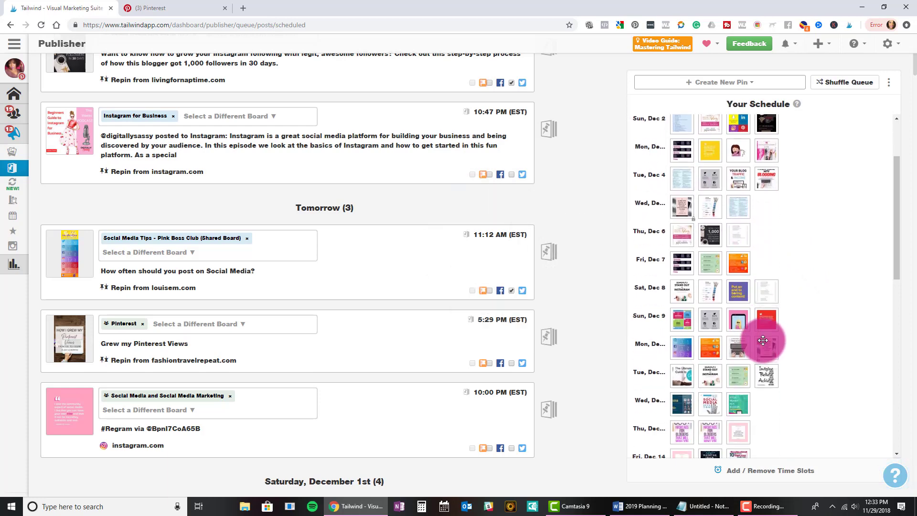
{"action": "scroll", "coordinate": [761, 337], "scroll_direction": "up", "scroll_amount": 2}
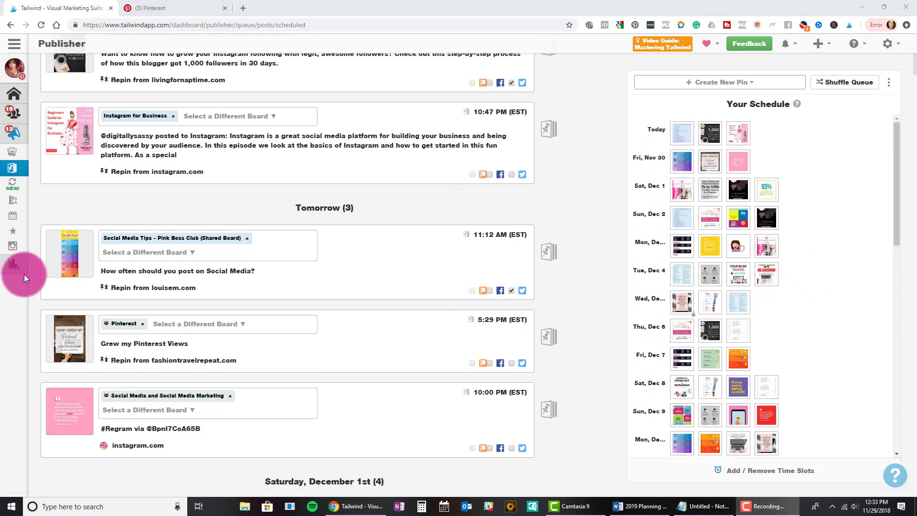
- Shuffle the queue of scheduled pins and confirm the shuffle
{"action": "mouse_move", "coordinate": [24, 274]}
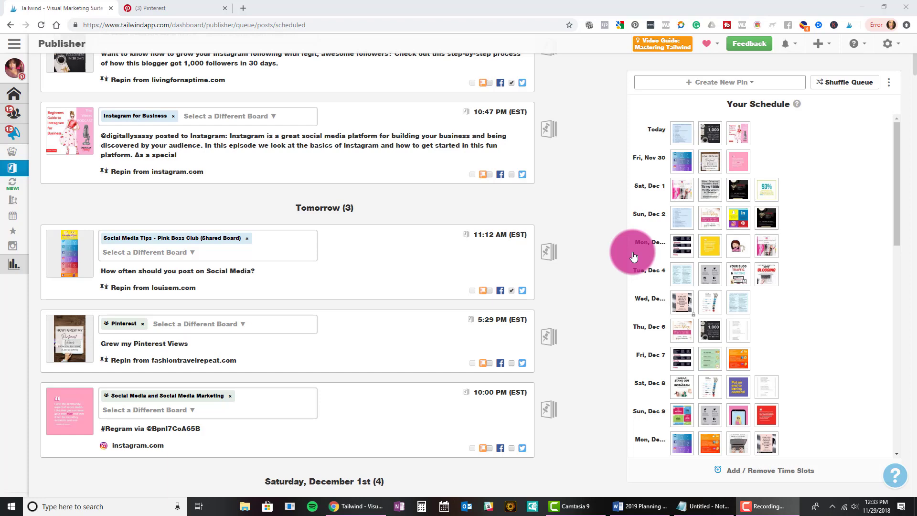
{"action": "left_click", "coordinate": [842, 84]}
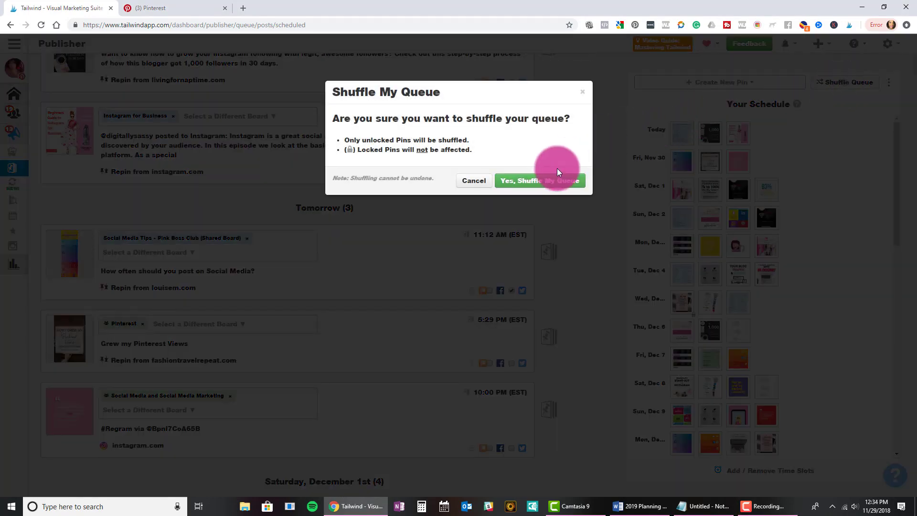
{"action": "left_click", "coordinate": [558, 181]}
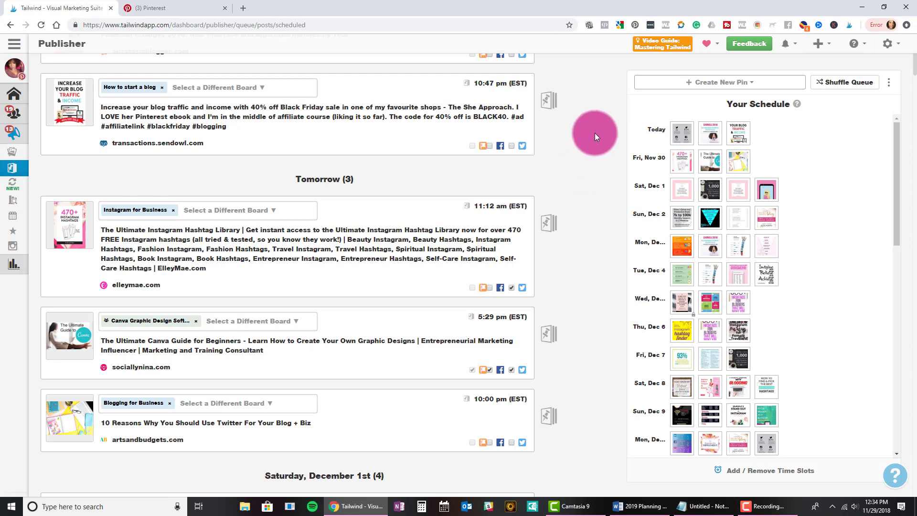
- Lock the Tuesday, December 4 pin in the 5:59 PM slot and shuffle the rest of the queue again
{"action": "mouse_move", "coordinate": [682, 134]}
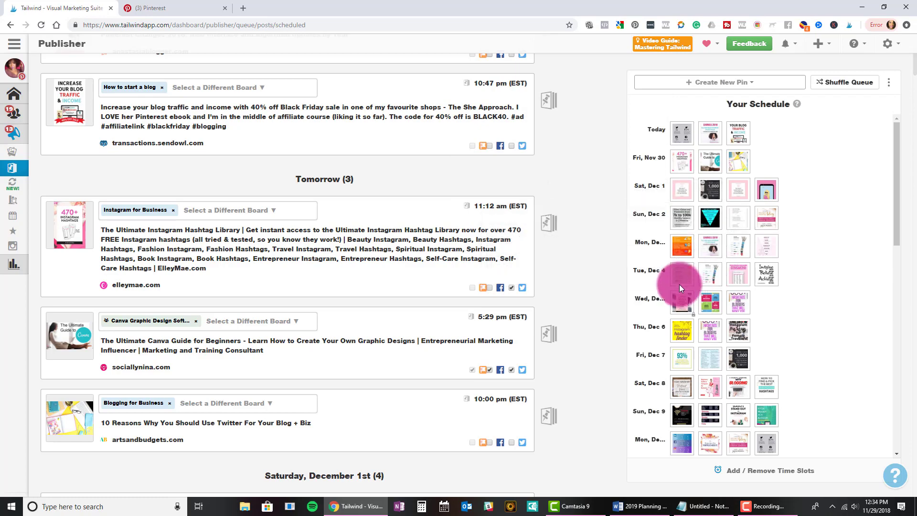
{"action": "left_click_drag", "start_coordinate": [676, 281], "coordinate": [747, 118]}
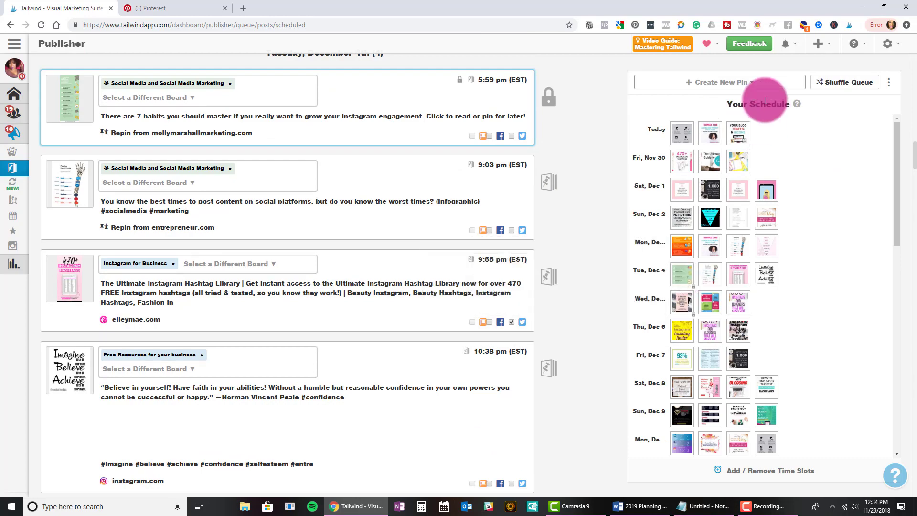
{"action": "left_click", "coordinate": [842, 82]}
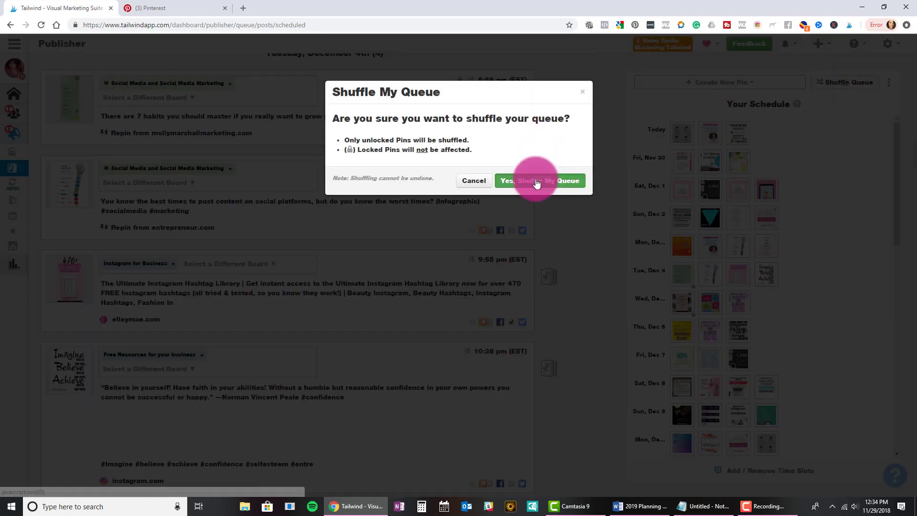
{"action": "left_click", "coordinate": [537, 181]}
- Unlock the pin in the Tuesday, December 4, 5:59 PM slot
{"action": "mouse_move", "coordinate": [683, 277]}
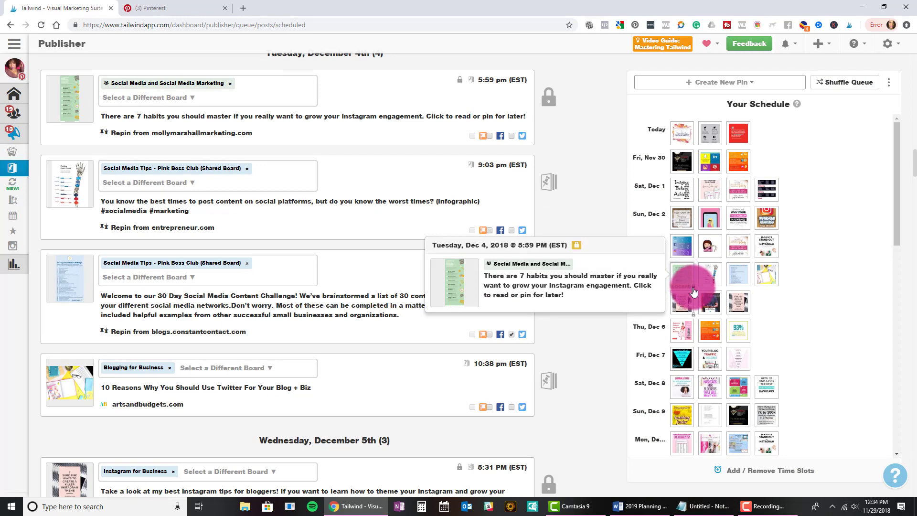
{"action": "left_click", "coordinate": [685, 278]}
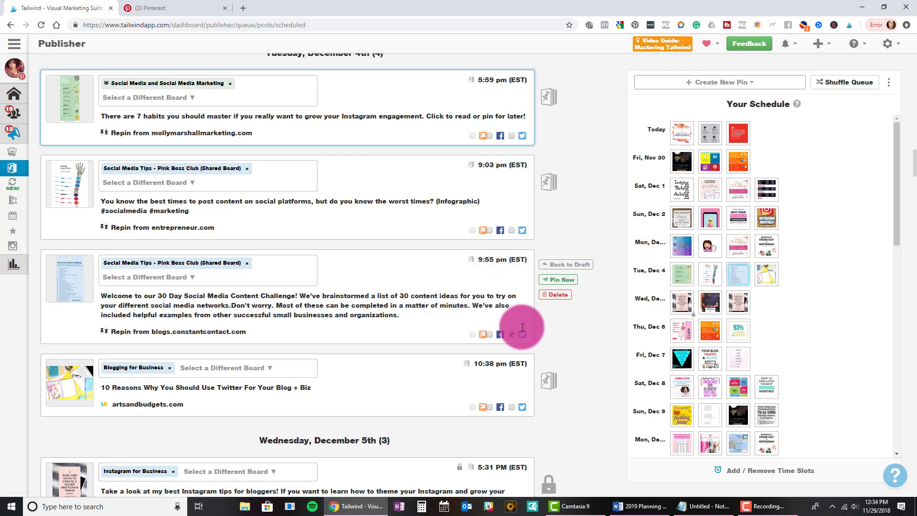
- Open the caption of today's 5:02 PM Wix.com pin for editing and look over the surrounding scheduled pins
{"action": "scroll", "coordinate": [519, 348], "scroll_direction": "up", "scroll_amount": 4}
{"action": "scroll", "coordinate": [421, 287], "scroll_direction": "up", "scroll_amount": 20}
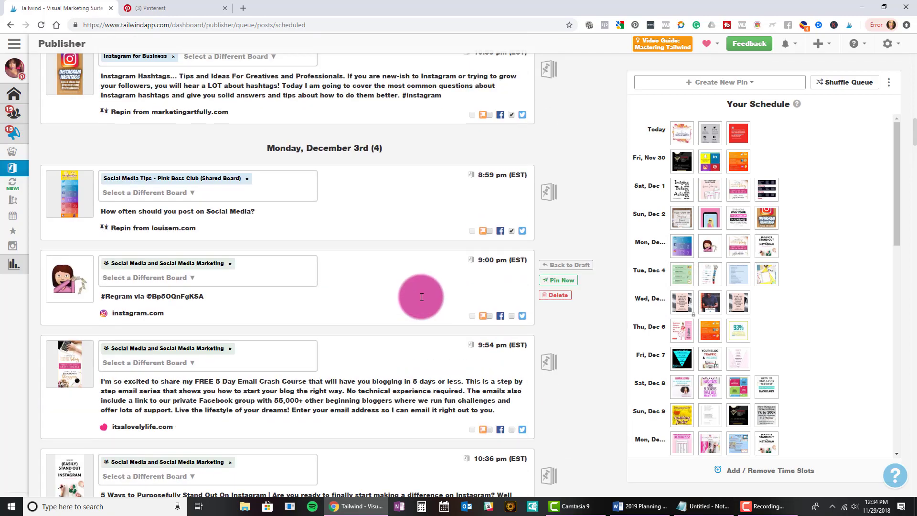
{"action": "scroll", "coordinate": [421, 289], "scroll_direction": "up", "scroll_amount": 1}
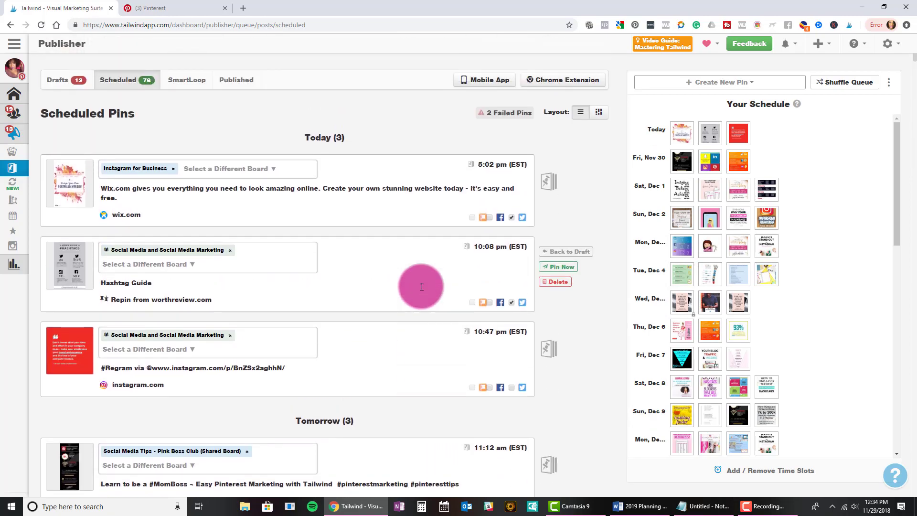
{"action": "left_click", "coordinate": [149, 195]}
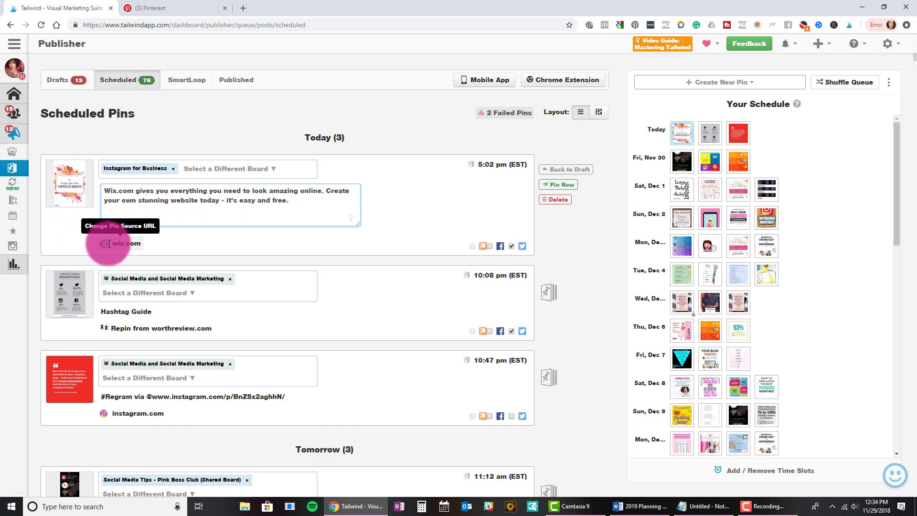
{"action": "scroll", "coordinate": [191, 333], "scroll_direction": "down", "scroll_amount": 6}
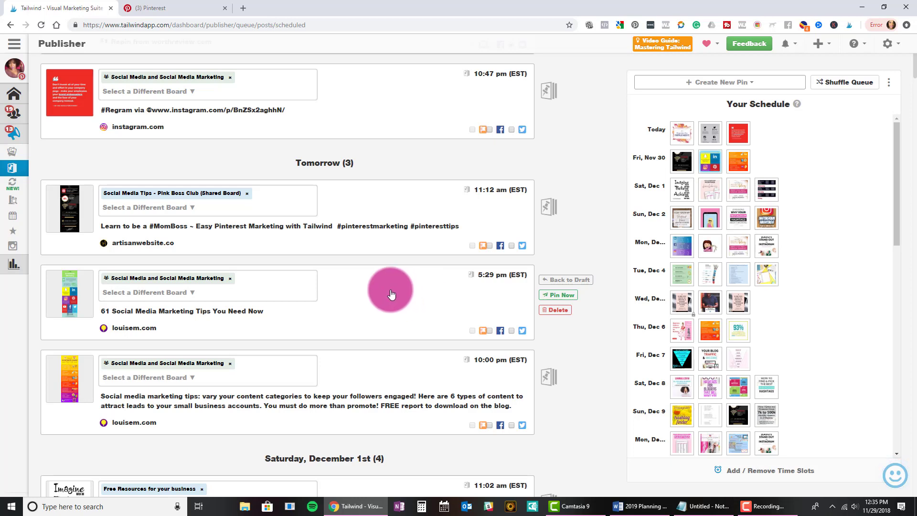
{"action": "scroll", "coordinate": [377, 279], "scroll_direction": "up", "scroll_amount": 1}
{"action": "scroll", "coordinate": [377, 279], "scroll_direction": "up", "scroll_amount": 6}
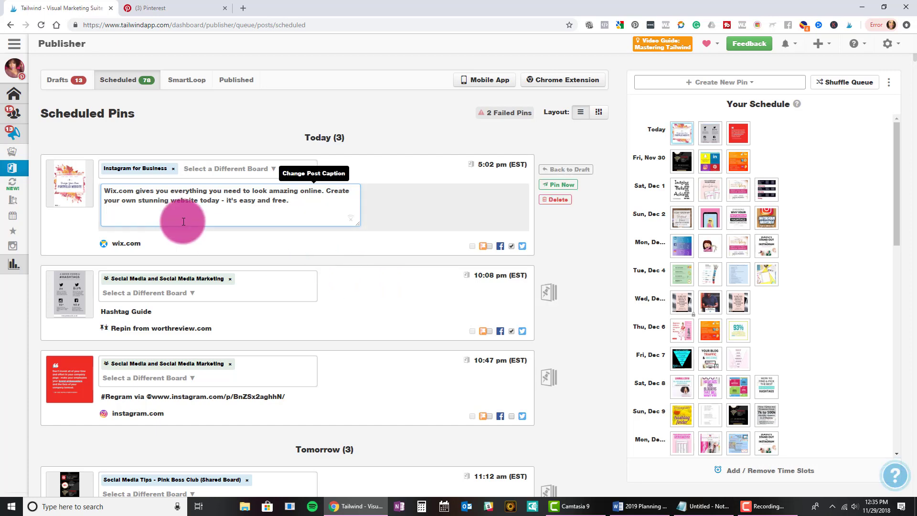
- Open Pin From Instagram and browse the account's recent Instagram posts
{"action": "mouse_move", "coordinate": [19, 172]}
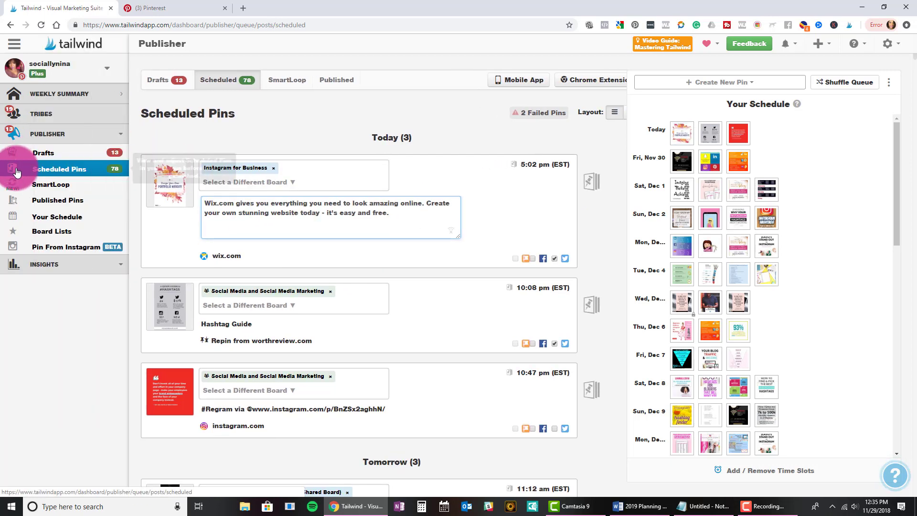
{"action": "left_click", "coordinate": [59, 251]}
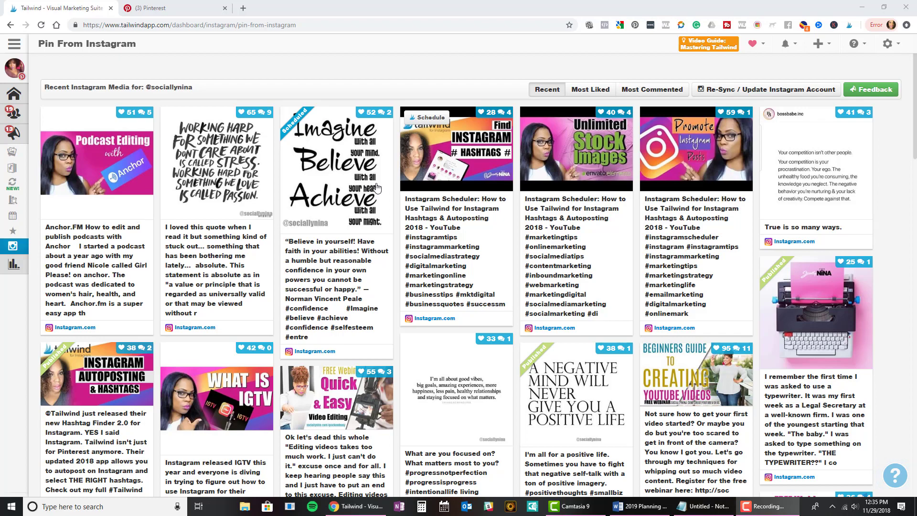
{"action": "scroll", "coordinate": [299, 177], "scroll_direction": "down", "scroll_amount": 7}
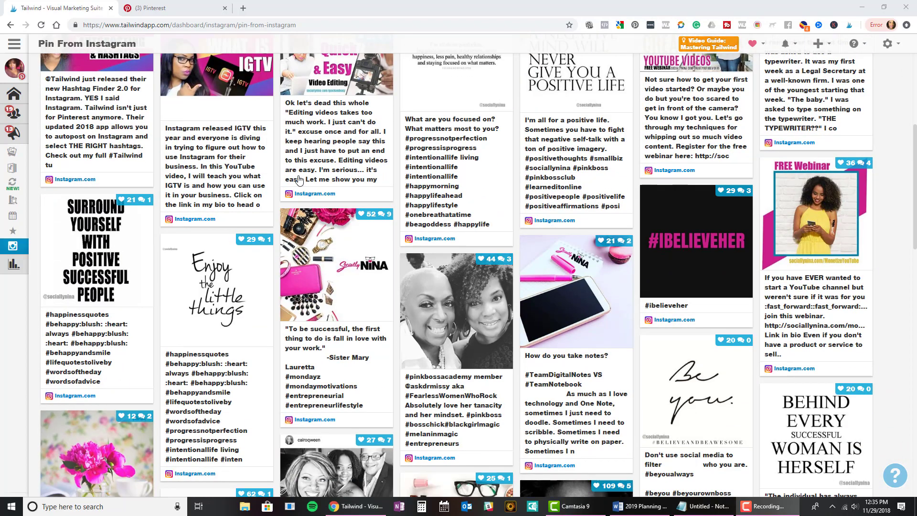
{"action": "scroll", "coordinate": [299, 180], "scroll_direction": "down", "scroll_amount": 10}
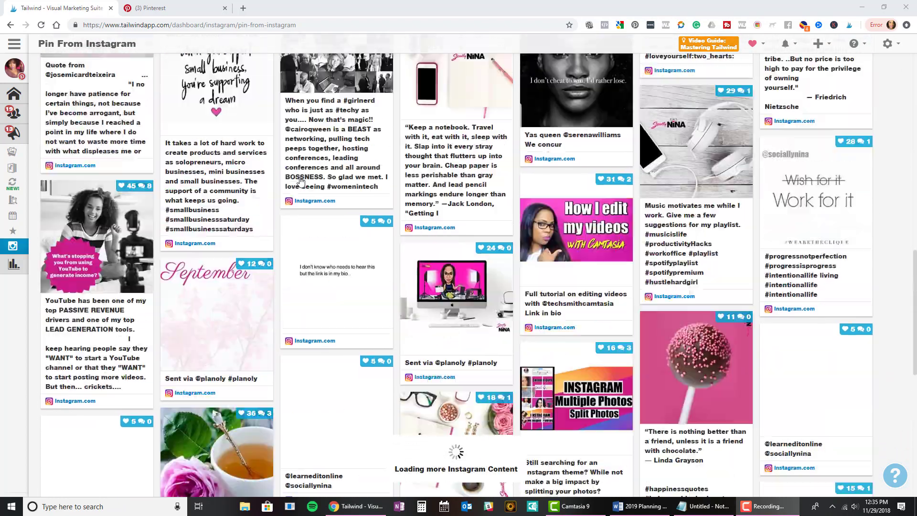
{"action": "scroll", "coordinate": [301, 180], "scroll_direction": "up", "scroll_amount": 15}
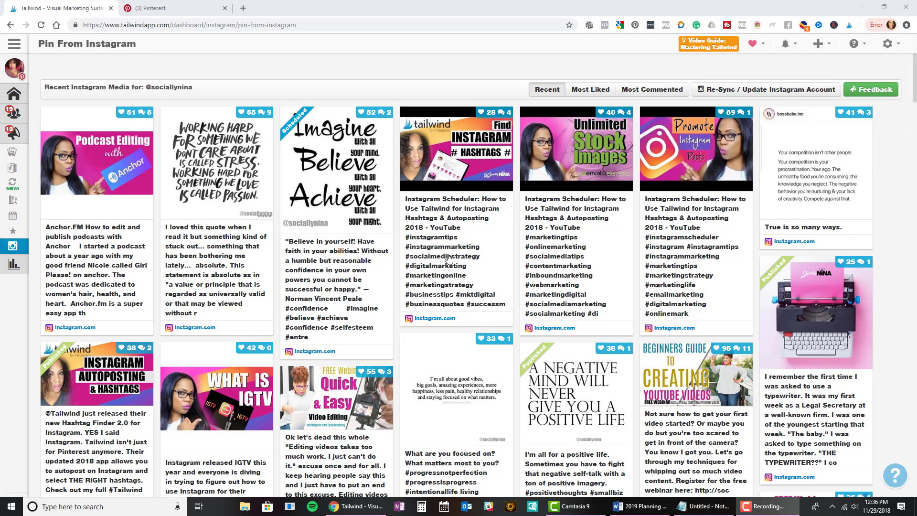
{"action": "scroll", "coordinate": [459, 254], "scroll_direction": "down", "scroll_amount": 4}
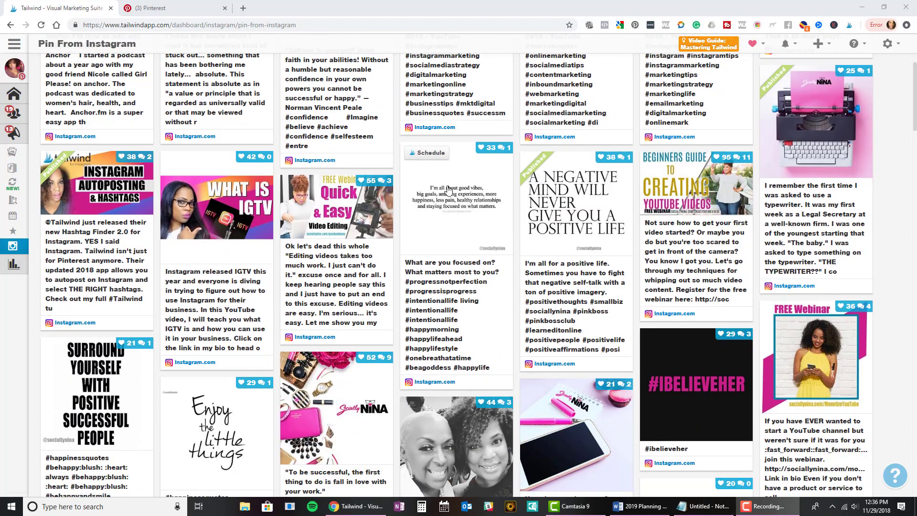
{"action": "left_click", "coordinate": [431, 153]}
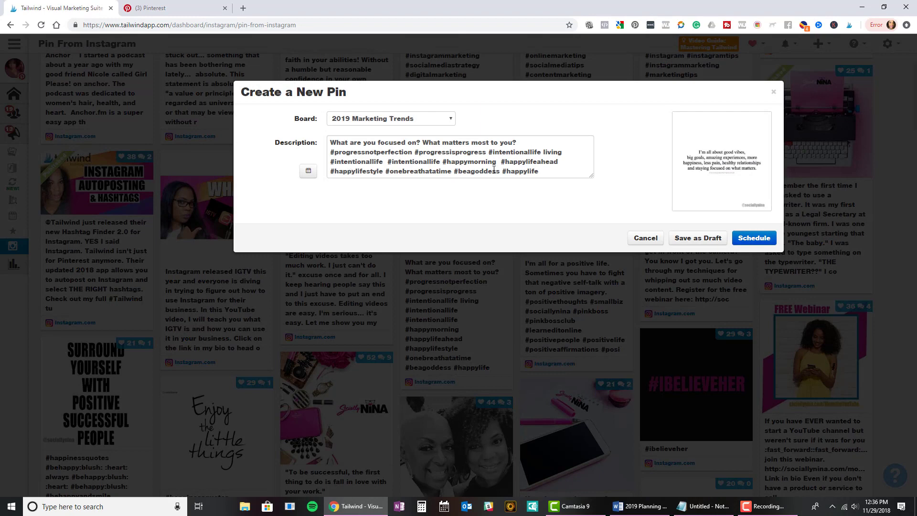
{"action": "left_click", "coordinate": [417, 125]}
{"action": "left_click", "coordinate": [424, 125]}
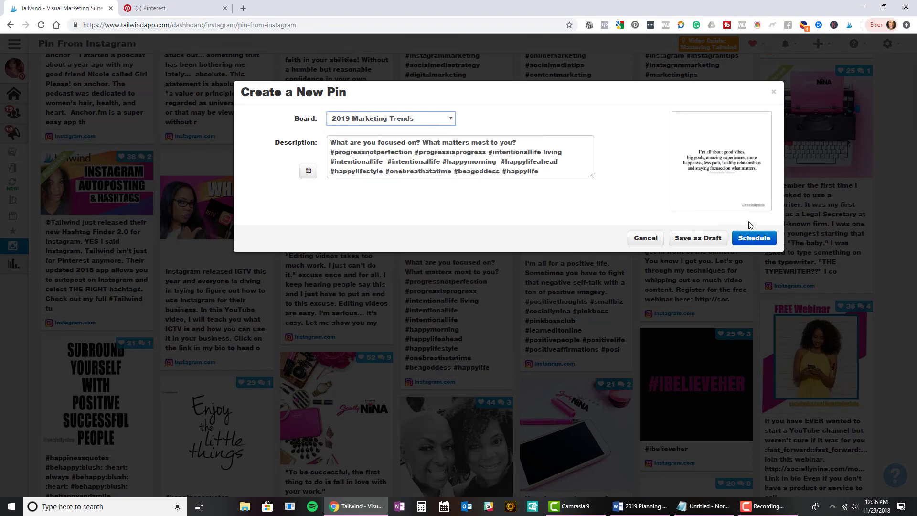
{"action": "left_click", "coordinate": [647, 237]}
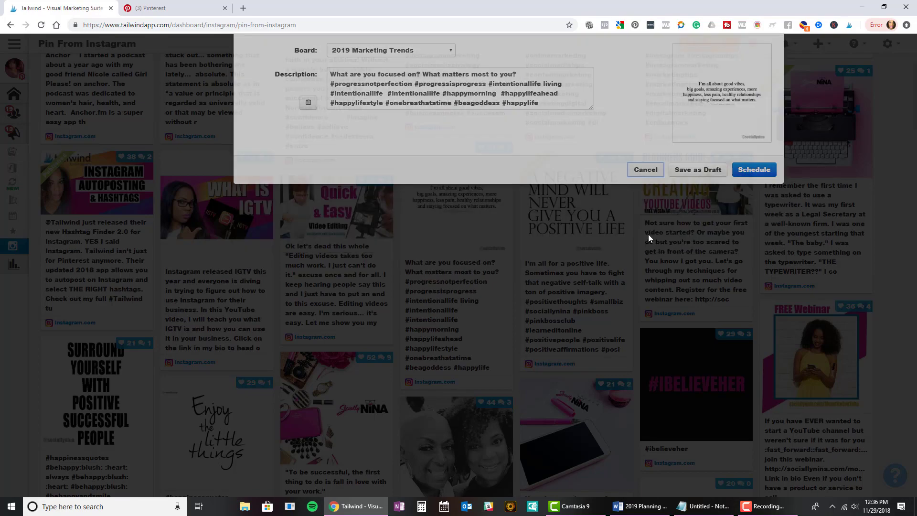
- Schedule the "To be successful, the first thing to do is fall in love with your work" Instagram post to 2019 Marketing Trends
{"action": "scroll", "coordinate": [391, 295], "scroll_direction": "down", "scroll_amount": 4}
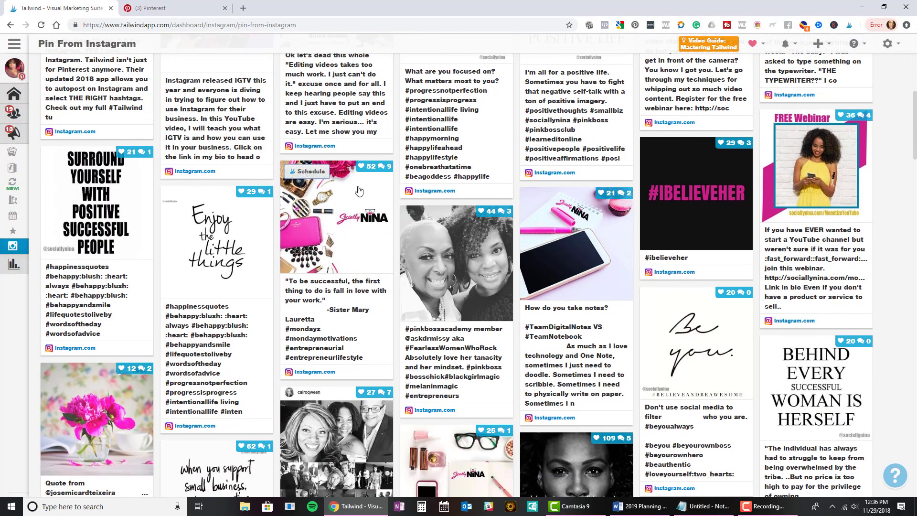
{"action": "left_click", "coordinate": [308, 172]}
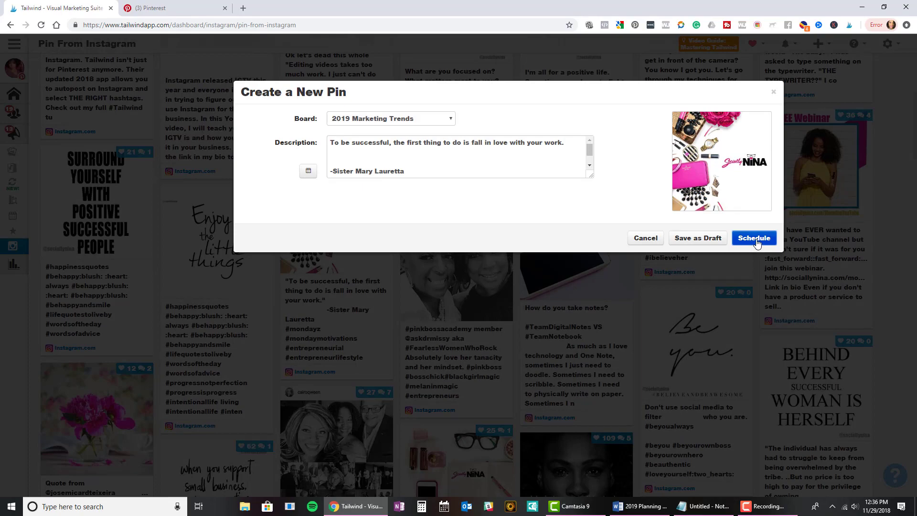
{"action": "left_click", "coordinate": [755, 238]}
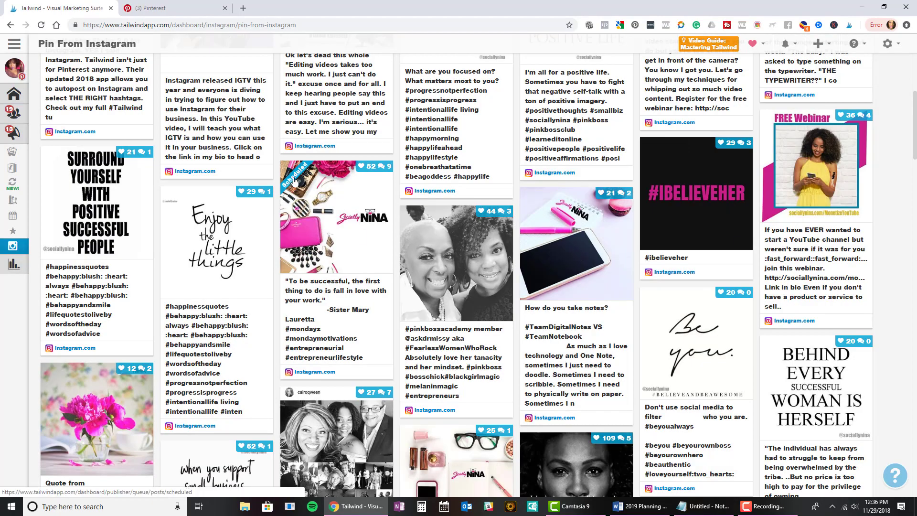
- Open Board Insights and examine the pins, followers, repins, virality and engagement scores for each board
{"action": "scroll", "coordinate": [698, 253], "scroll_direction": "up", "scroll_amount": 6}
{"action": "scroll", "coordinate": [698, 253], "scroll_direction": "up", "scroll_amount": 1}
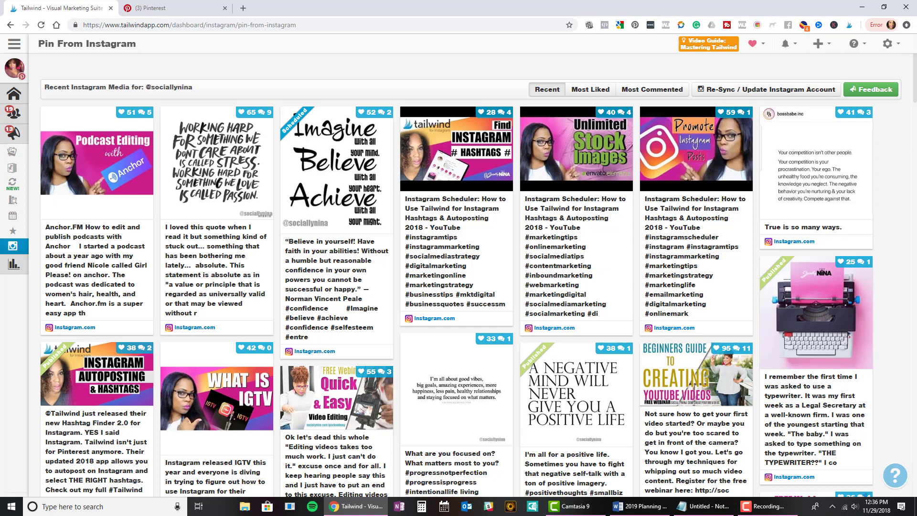
{"action": "left_click", "coordinate": [13, 264]}
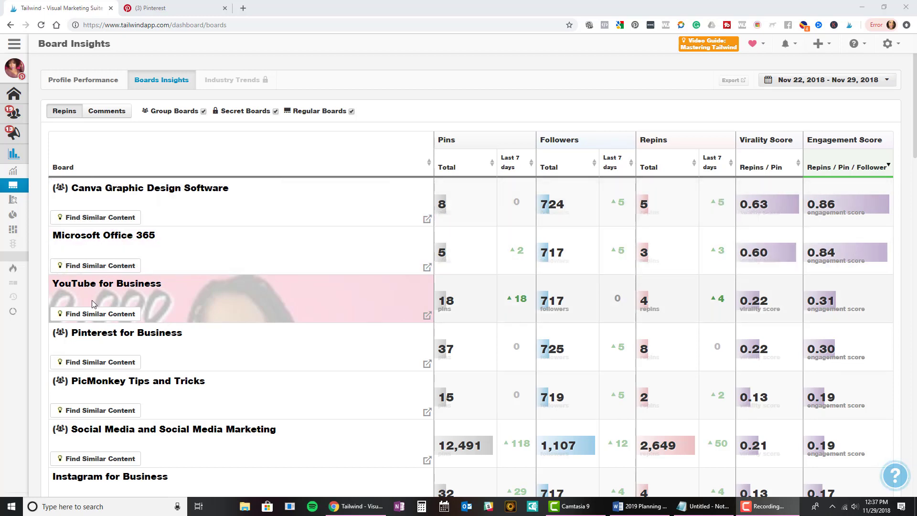
{"action": "mouse_move", "coordinate": [24, 191]}
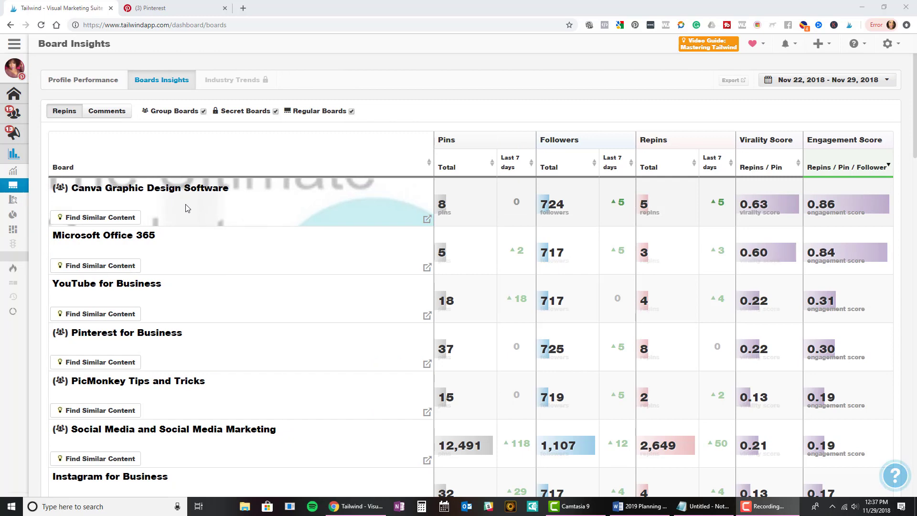
{"action": "scroll", "coordinate": [182, 274], "scroll_direction": "down", "scroll_amount": 3}
{"action": "scroll", "coordinate": [184, 279], "scroll_direction": "down", "scroll_amount": 10}
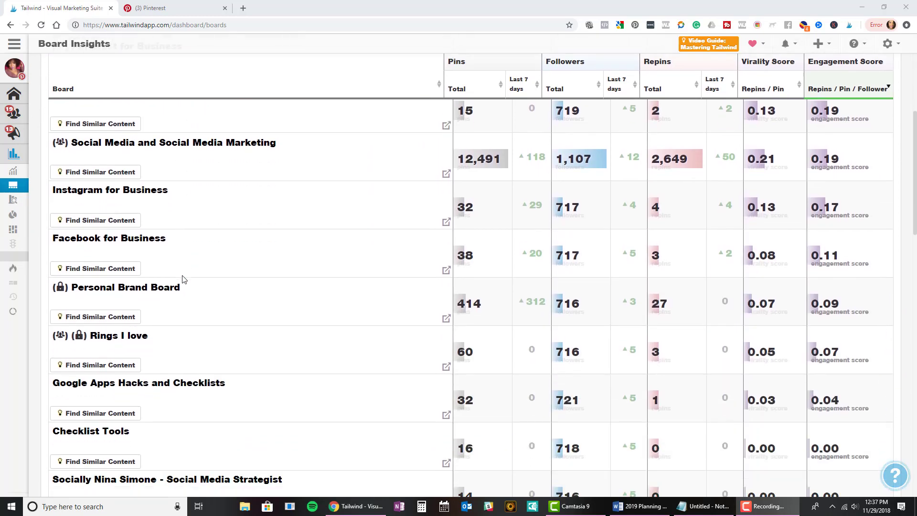
- Look through the remaining boards in the insights table and exclude secret boards from it
{"action": "scroll", "coordinate": [193, 289], "scroll_direction": "down", "scroll_amount": 13}
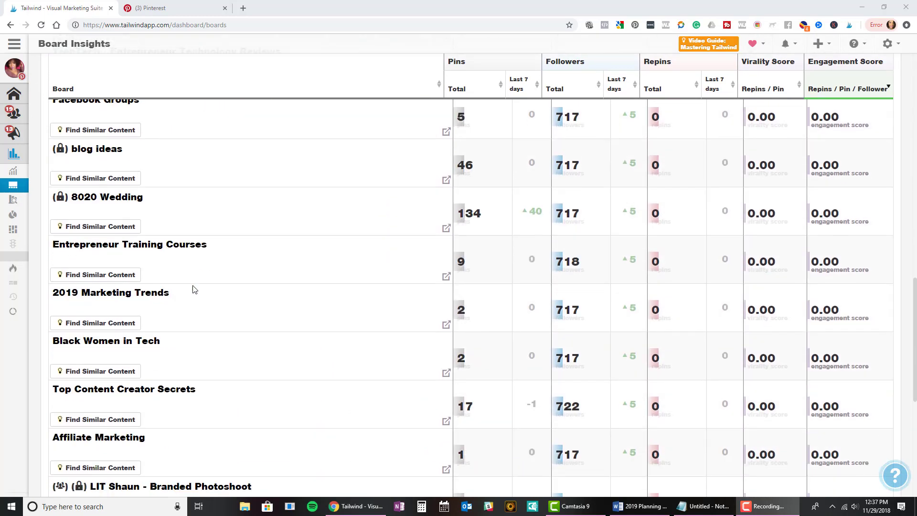
{"action": "scroll", "coordinate": [193, 289], "scroll_direction": "up", "scroll_amount": 6}
{"action": "scroll", "coordinate": [193, 289], "scroll_direction": "up", "scroll_amount": 20}
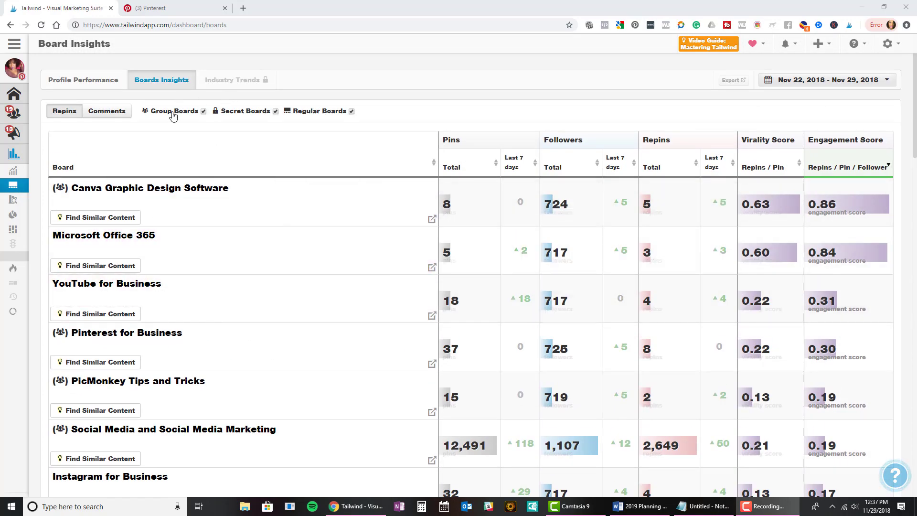
{"action": "left_click", "coordinate": [274, 113]}
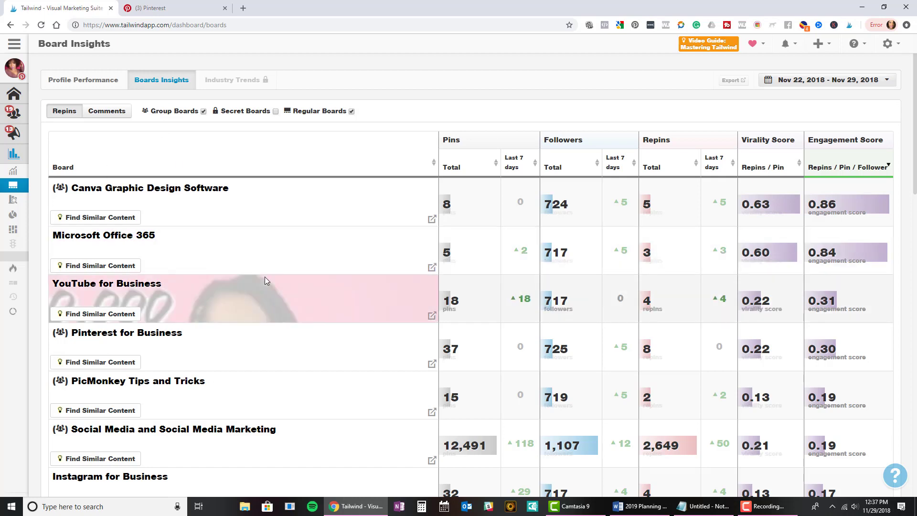
- Find similar content for the "Social Media and Social Media Marketing" group board
{"action": "scroll", "coordinate": [264, 281], "scroll_direction": "down", "scroll_amount": 2}
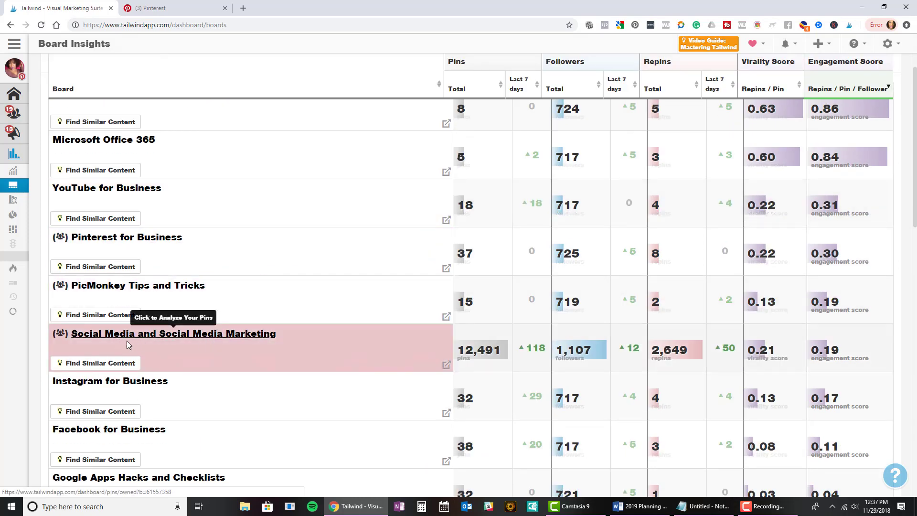
{"action": "left_click", "coordinate": [66, 364]}
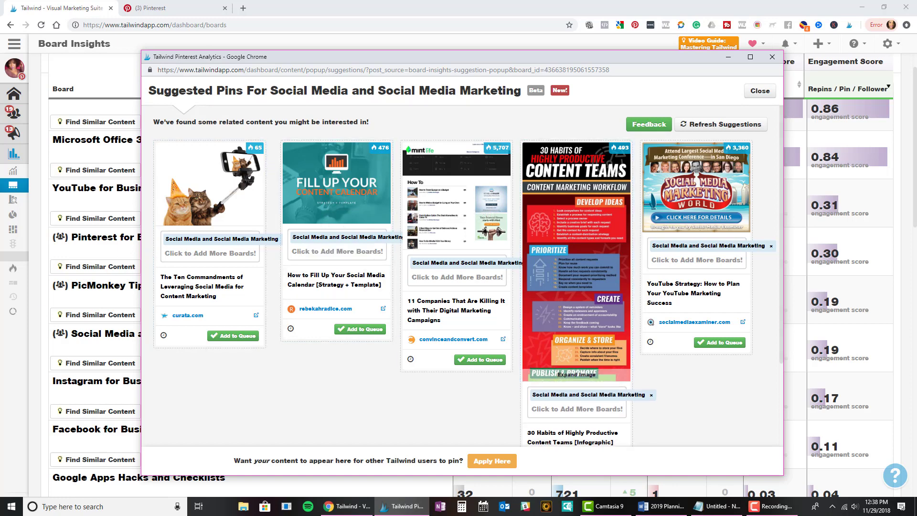
{"action": "left_click", "coordinate": [84, 269]}
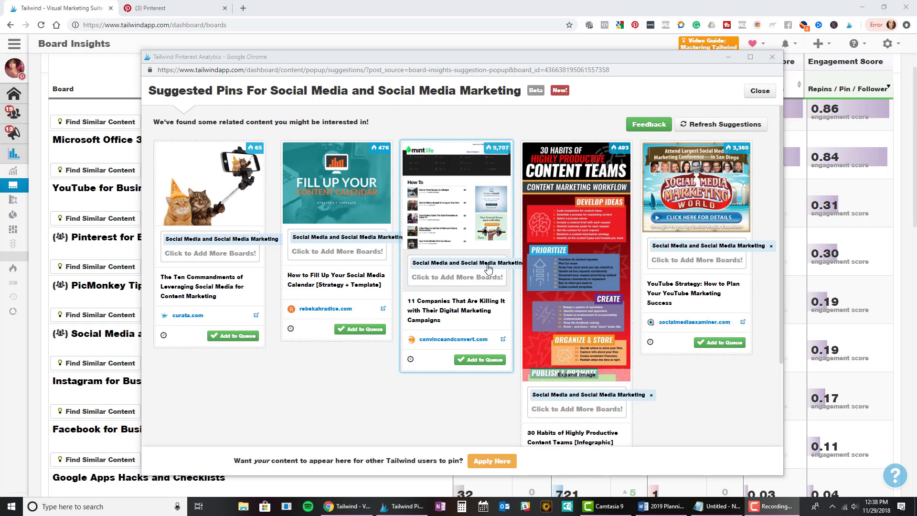
- Add the Top Content Creator Secrets board to the "30 Habits of Highly Productive Content Teams" and "11 Companies That Are Killing It" suggested pins
{"action": "left_click", "coordinate": [697, 260]}
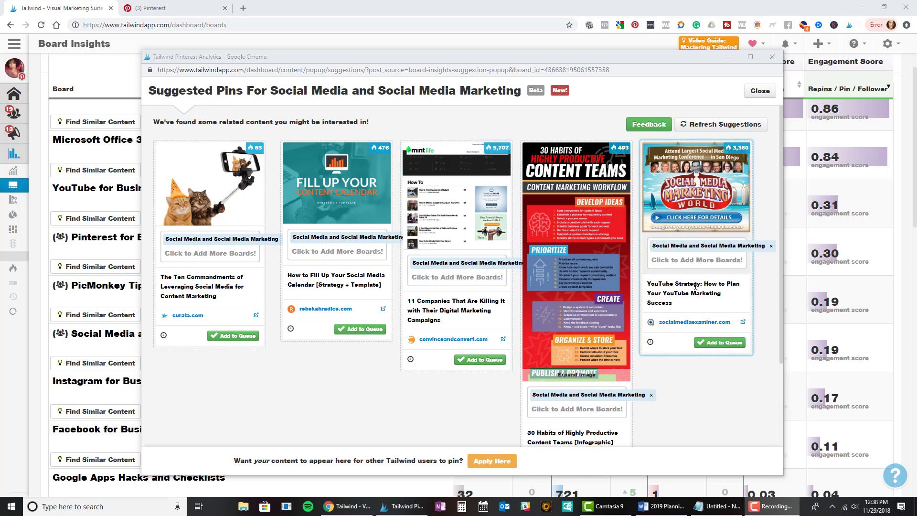
{"action": "left_click", "coordinate": [546, 410]}
{"action": "type", "text": "con"}
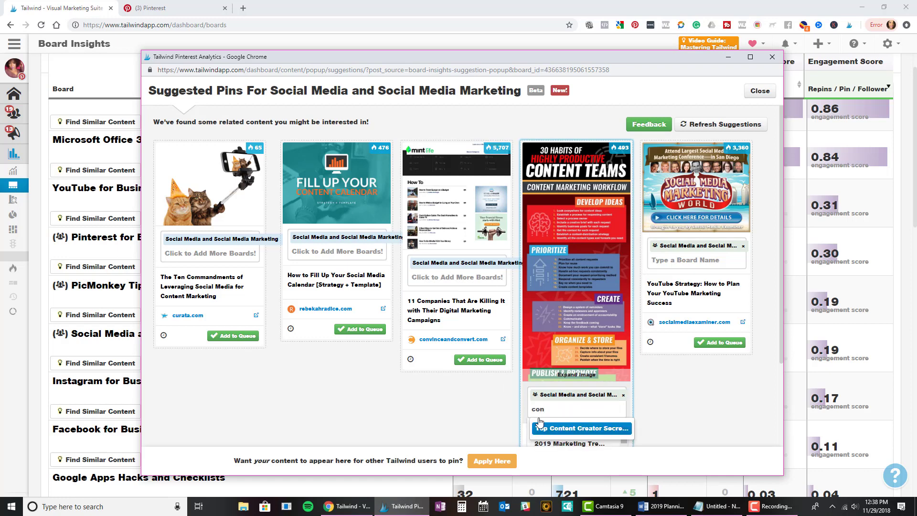
{"action": "left_click", "coordinate": [543, 427]}
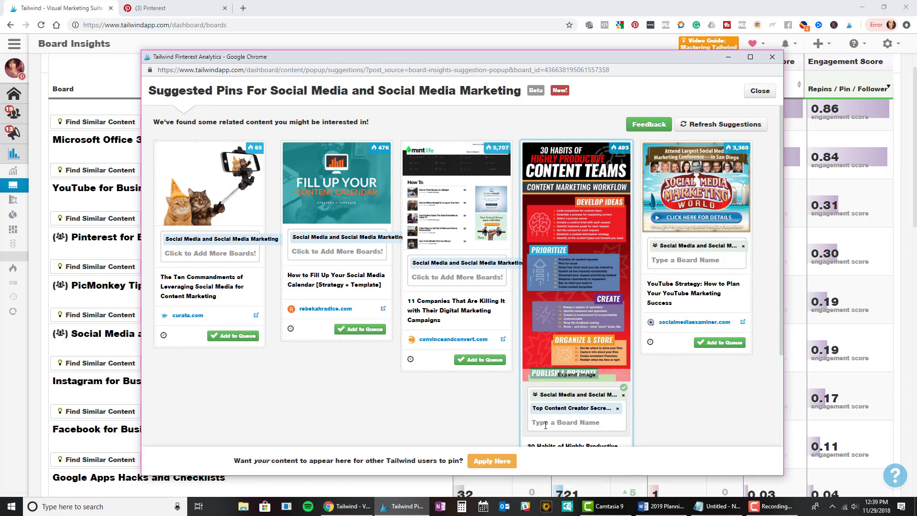
{"action": "scroll", "coordinate": [555, 391], "scroll_direction": "down", "scroll_amount": 1}
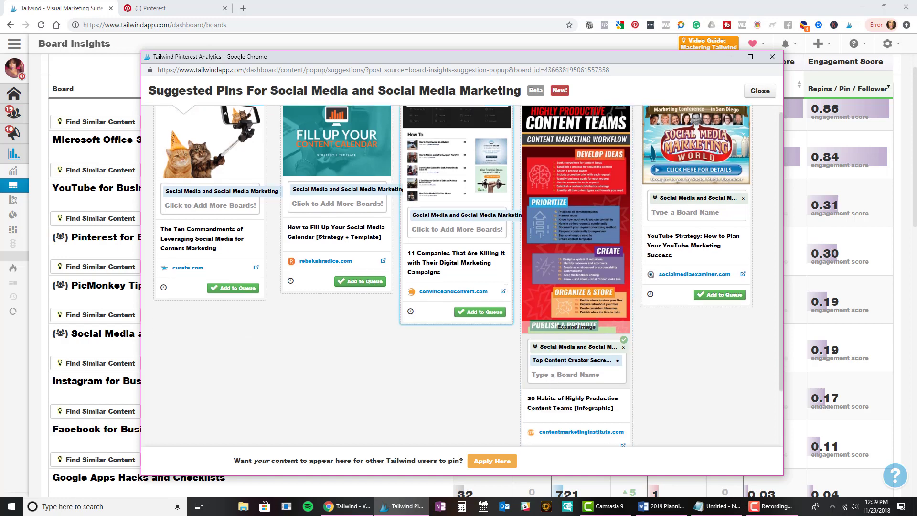
{"action": "left_click", "coordinate": [440, 233]}
{"action": "type", "text": "con"}
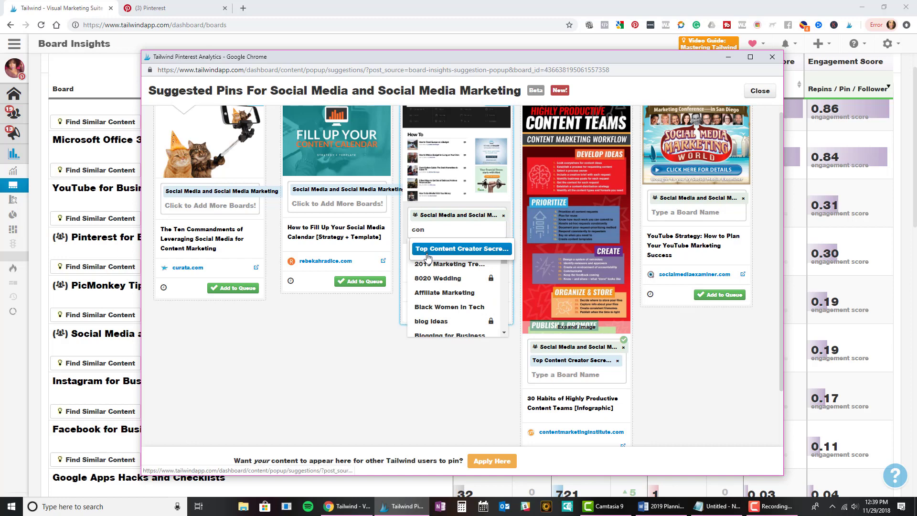
{"action": "left_click", "coordinate": [428, 249]}
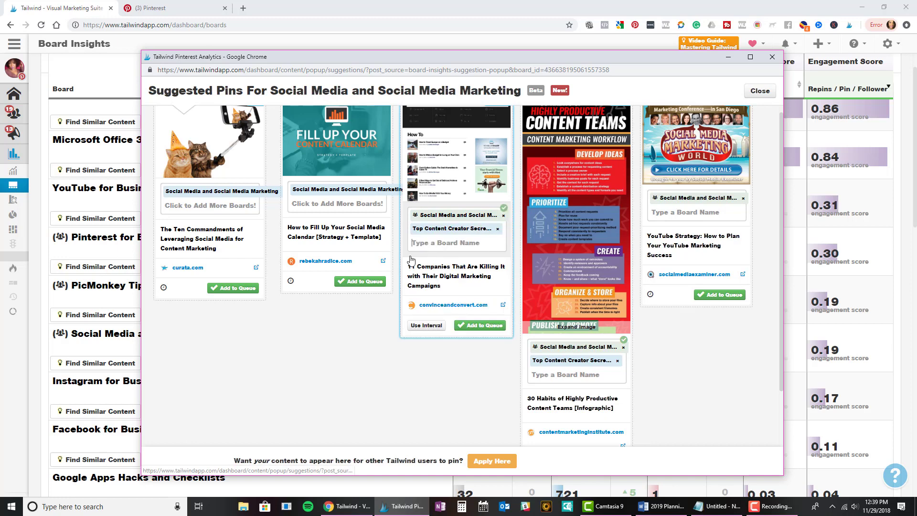
- Add the Top Content Creator Secrets board to the "How to Fill Up Your Social Media Calendar" and "The Ten Commandments of Leveraging Social Media" pins
{"action": "left_click", "coordinate": [328, 203]}
{"action": "type", "text": "conten"}
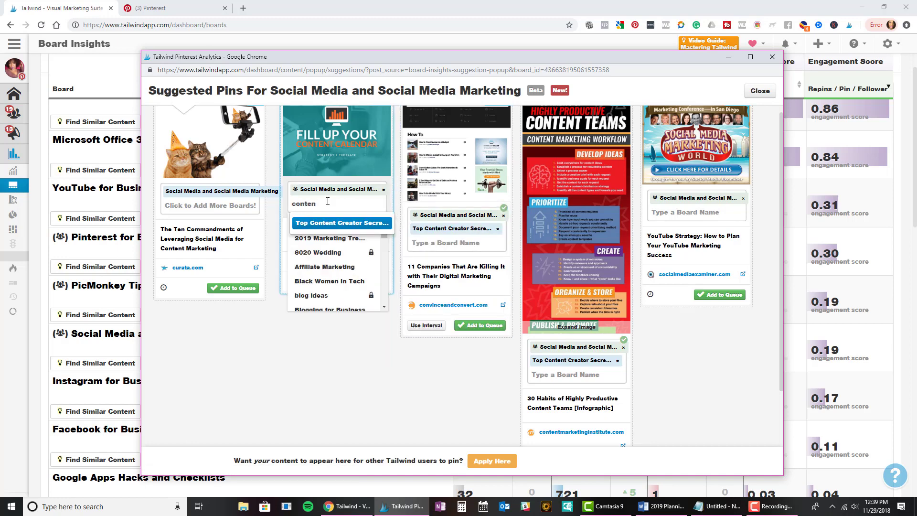
{"action": "left_click", "coordinate": [341, 224]}
{"action": "scroll", "coordinate": [187, 211], "scroll_direction": "up", "scroll_amount": 1}
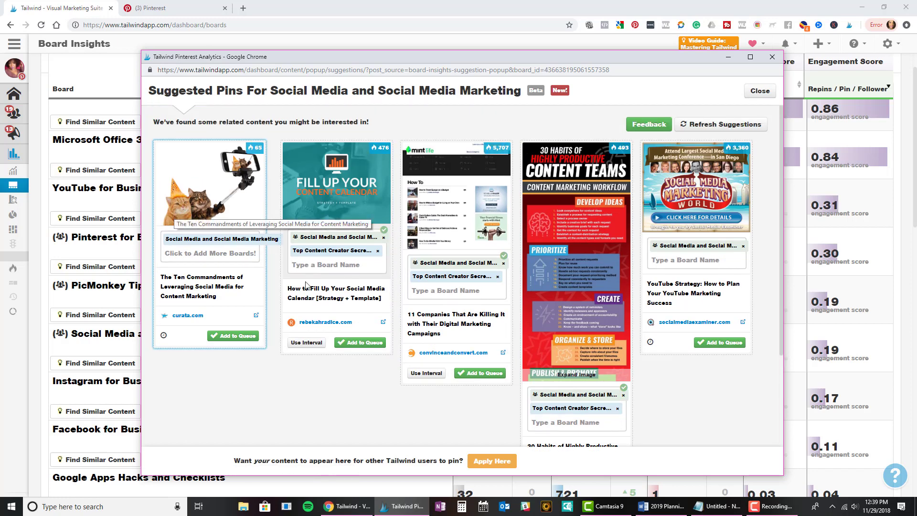
{"action": "left_click", "coordinate": [239, 254]}
{"action": "type", "text": "con"}
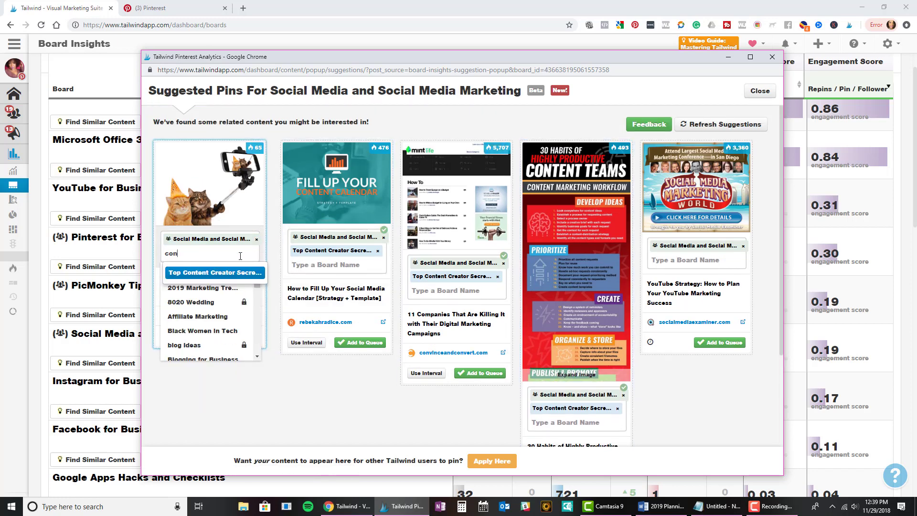
{"action": "type", "text": "t"}
{"action": "key", "text": "Return"}
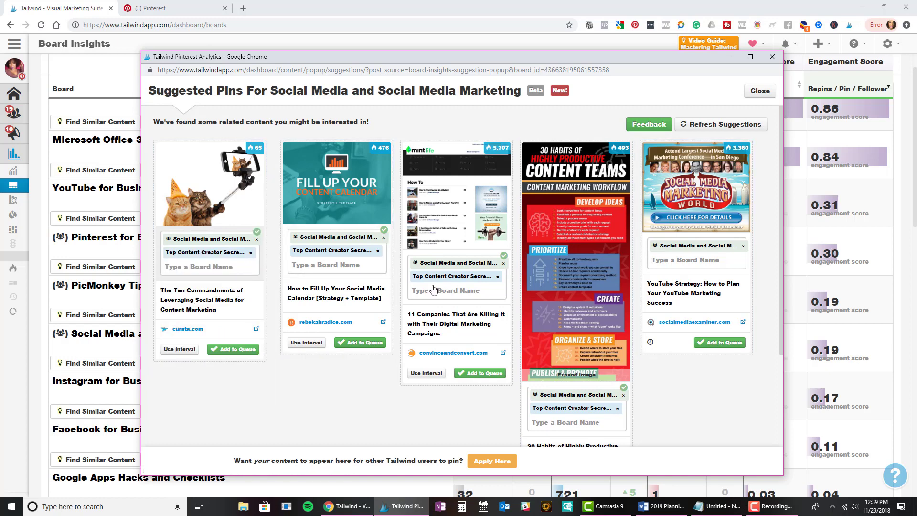
- Add all five suggested pins to the queue and close the suggestions window
{"action": "scroll", "coordinate": [244, 244], "scroll_direction": "down", "scroll_amount": 2}
{"action": "left_click", "coordinate": [233, 257]}
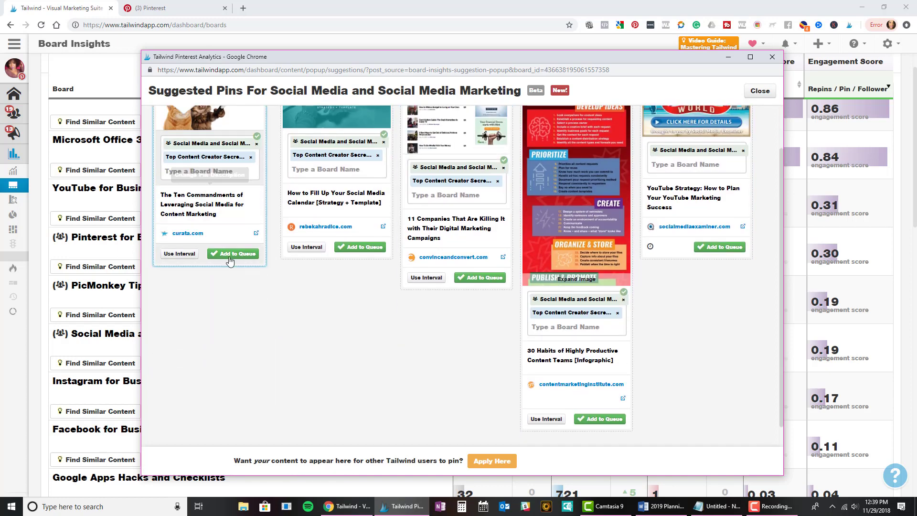
{"action": "left_click", "coordinate": [364, 250]}
{"action": "left_click", "coordinate": [480, 278]}
{"action": "left_click", "coordinate": [598, 419]}
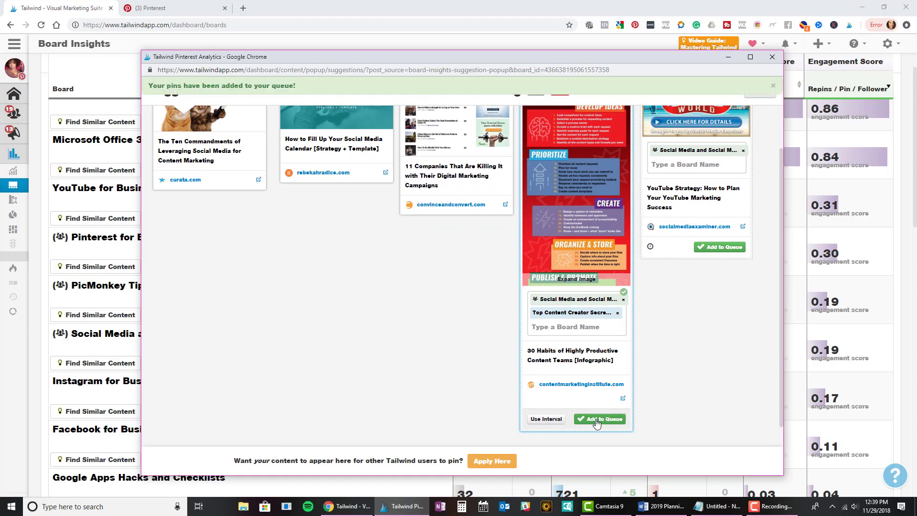
{"action": "left_click", "coordinate": [717, 247]}
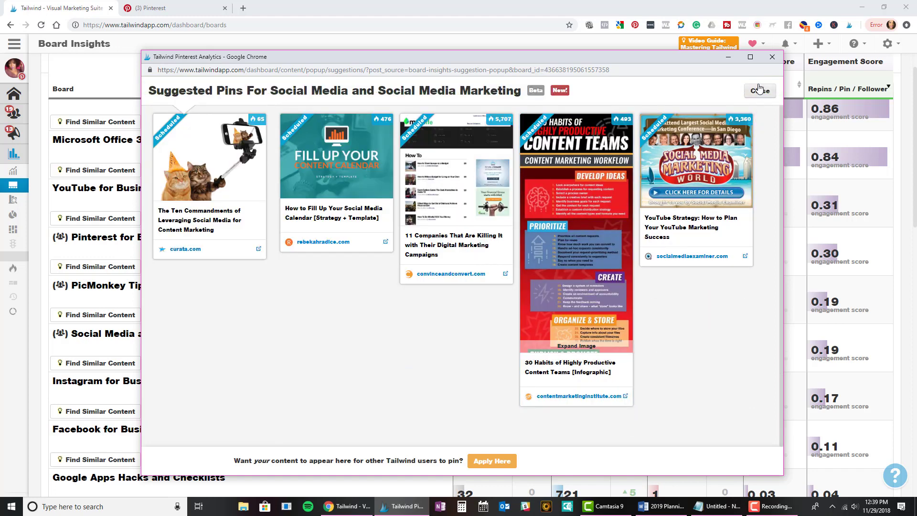
{"action": "left_click", "coordinate": [760, 89]}
- Open the scheduled pins and check the late-December time slots for the newly queued pins
{"action": "mouse_move", "coordinate": [3, 153]}
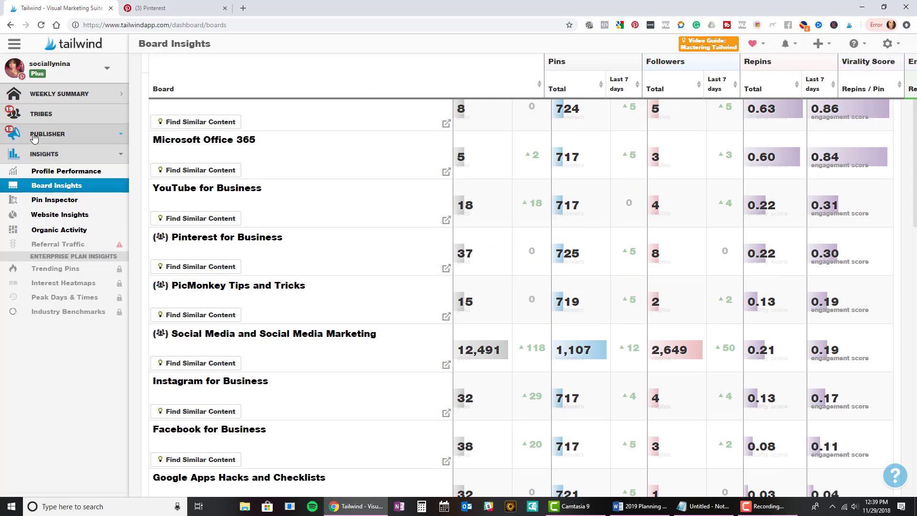
{"action": "left_click", "coordinate": [33, 136]}
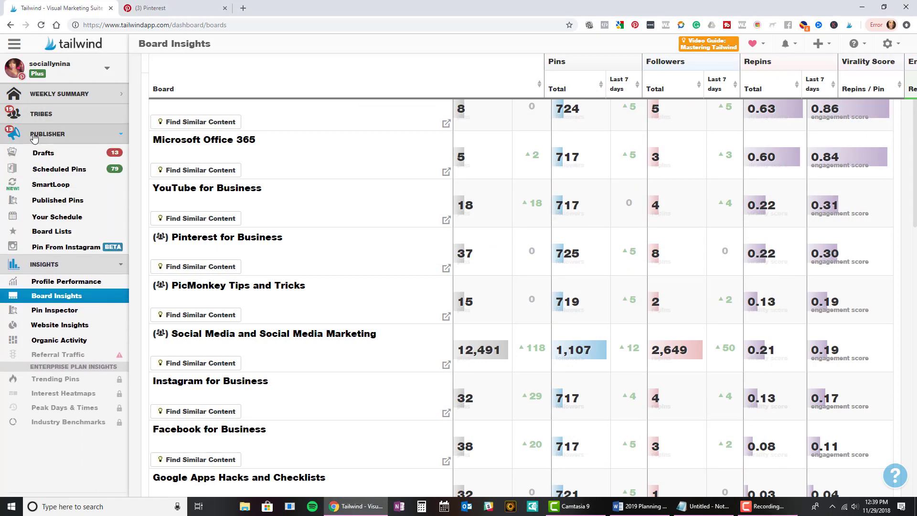
{"action": "left_click", "coordinate": [45, 173]}
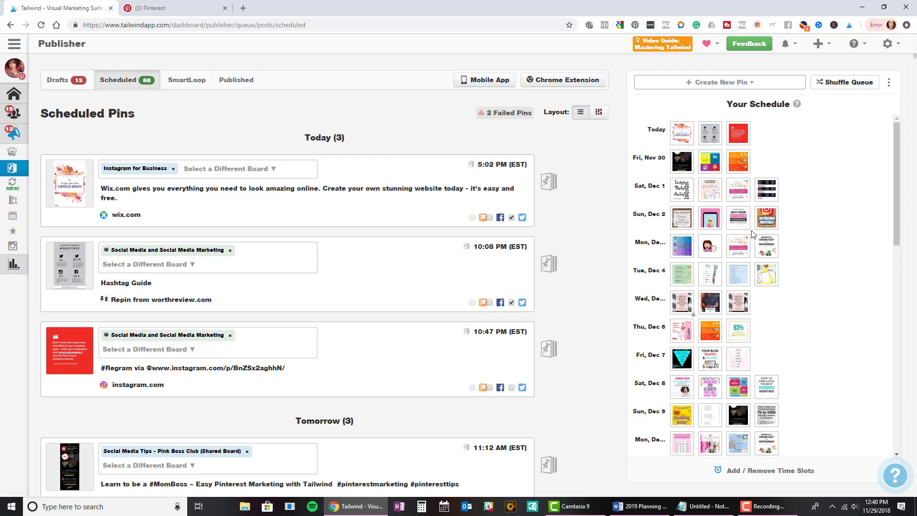
{"action": "scroll", "coordinate": [755, 234], "scroll_direction": "down", "scroll_amount": 9}
{"action": "scroll", "coordinate": [755, 234], "scroll_direction": "down", "scroll_amount": 5}
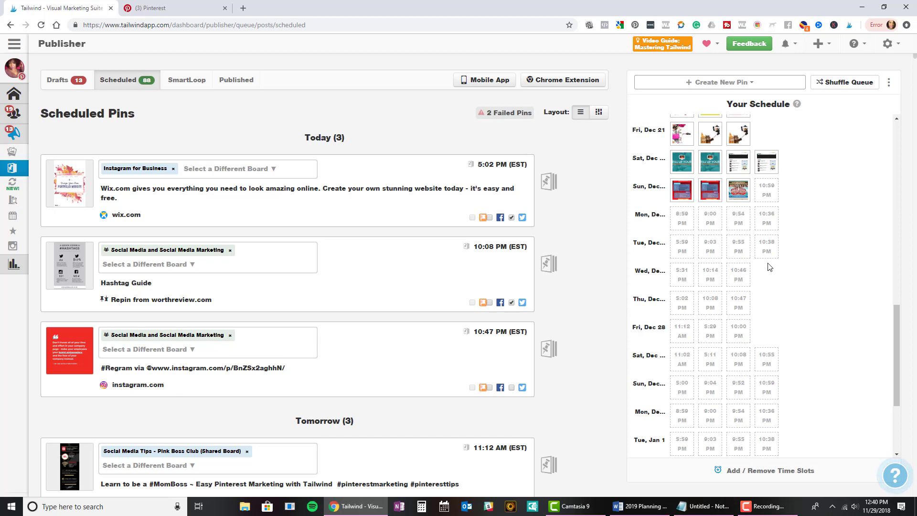
{"action": "mouse_move", "coordinate": [321, 215]}
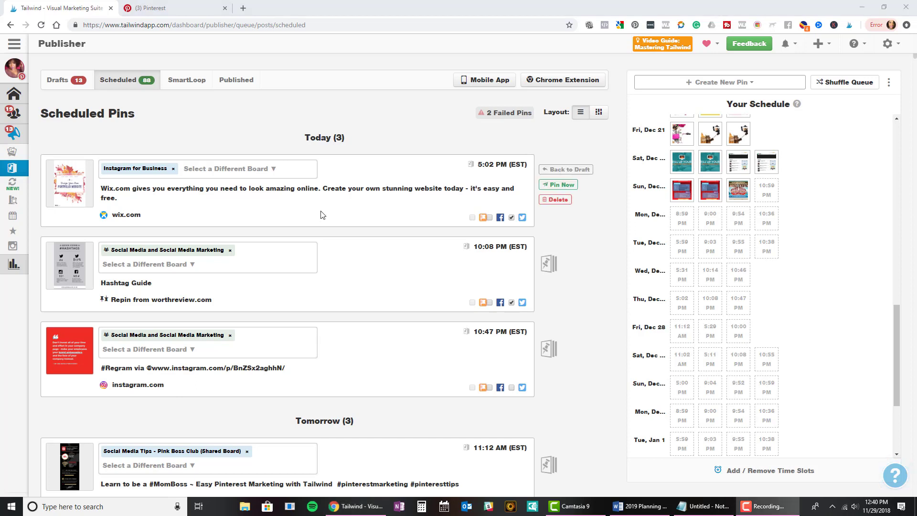